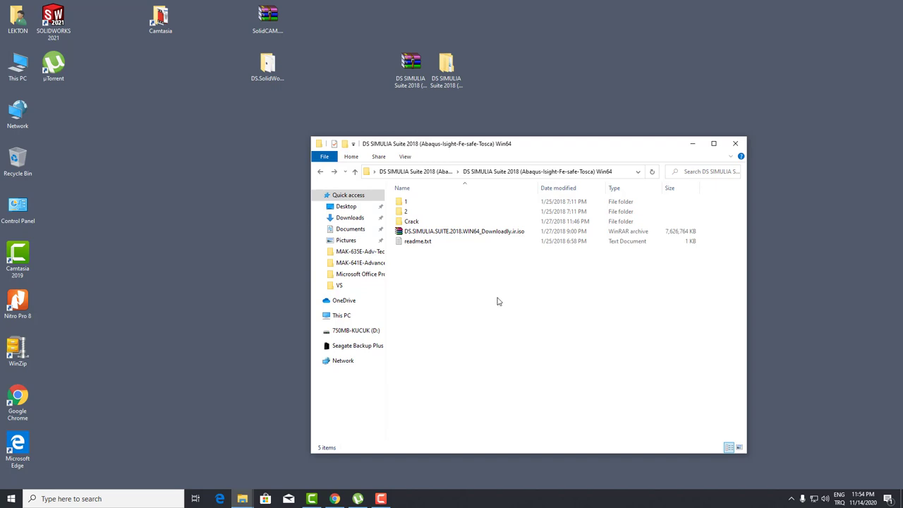
# Step: Copy the Server folder from the Crack folder to the root of Local Disk (C:)
pyautogui.moveTo(538, 188); pyautogui.dragTo(574, 189)
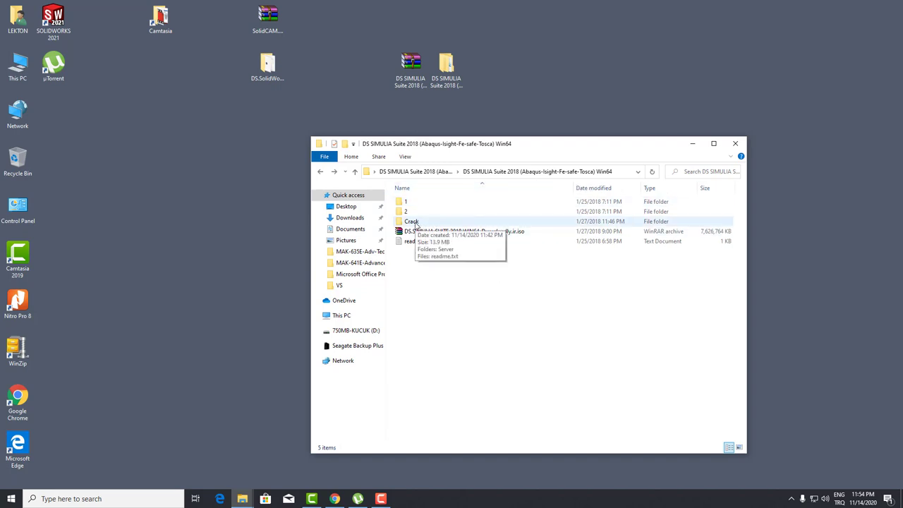
pyautogui.doubleClick(416, 225)
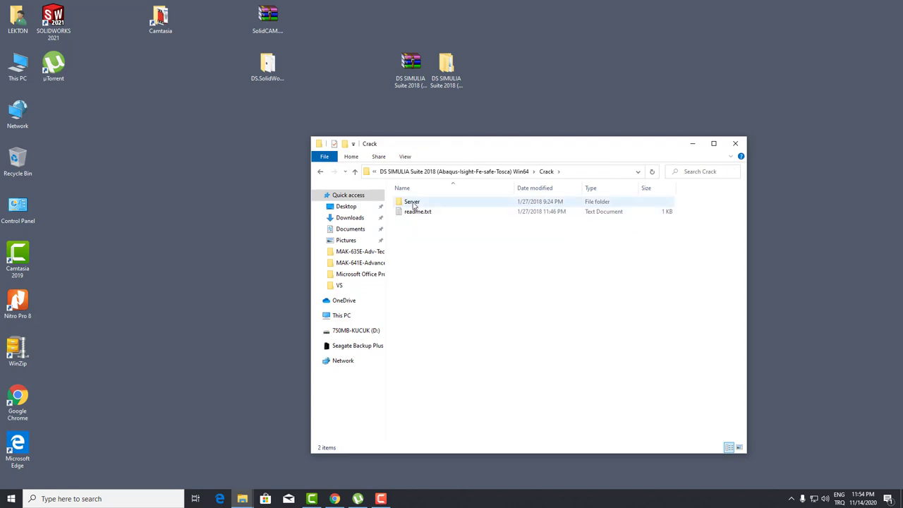
pyautogui.rightClick(413, 203)
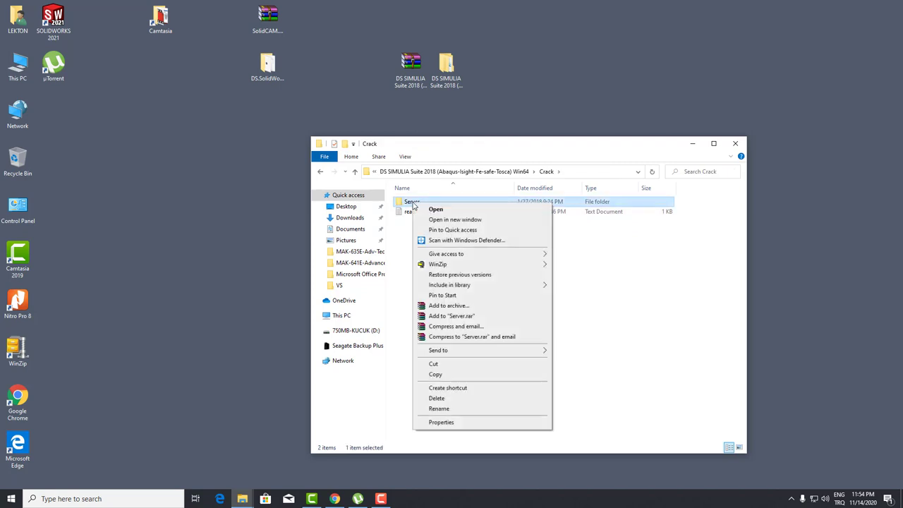
pyautogui.click(446, 379)
pyautogui.doubleClick(18, 67)
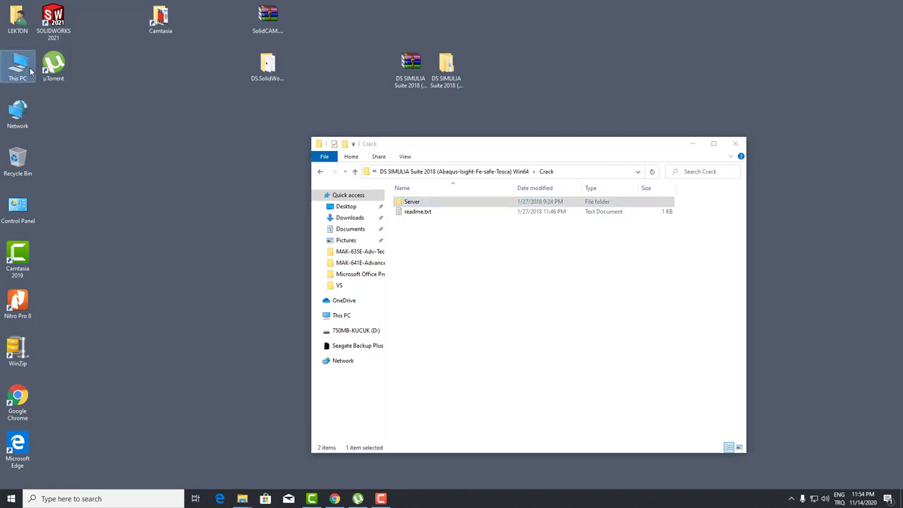
pyautogui.doubleClick(420, 336)
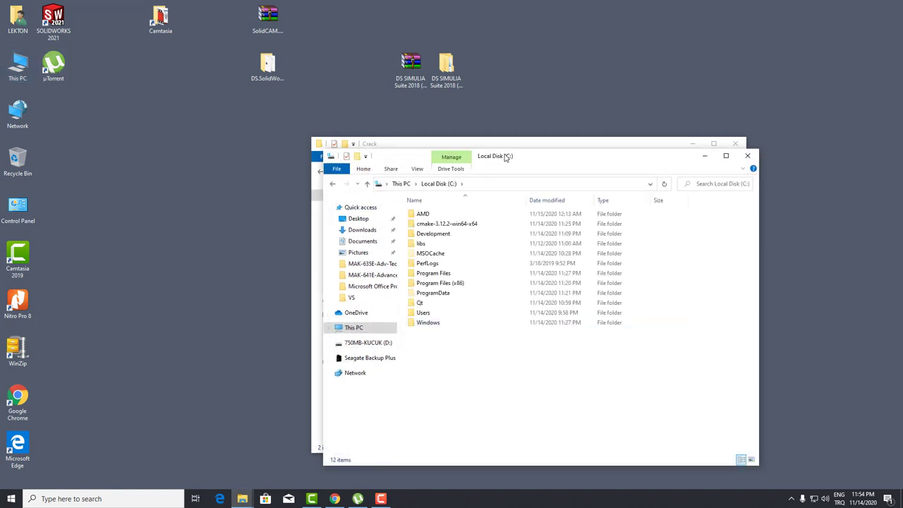
pyautogui.moveTo(529, 156); pyautogui.dragTo(248, 130)
pyautogui.rightClick(152, 326)
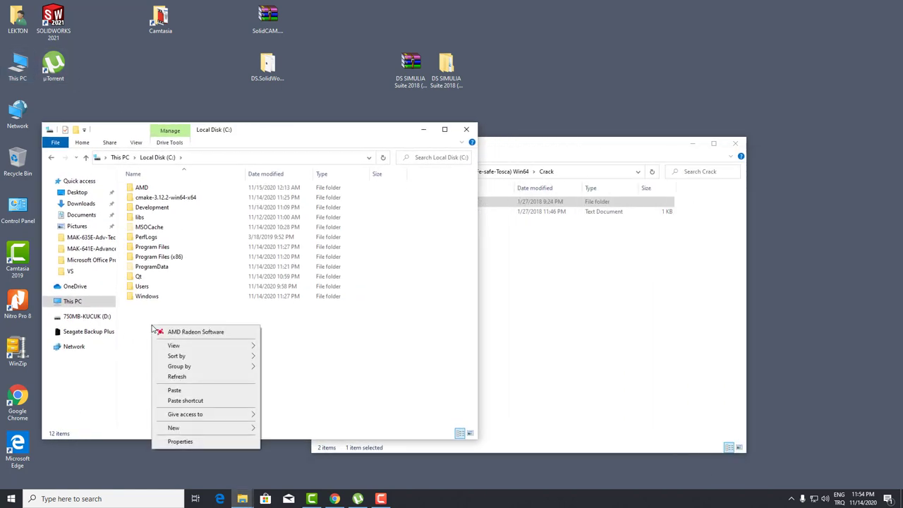
pyautogui.click(178, 393)
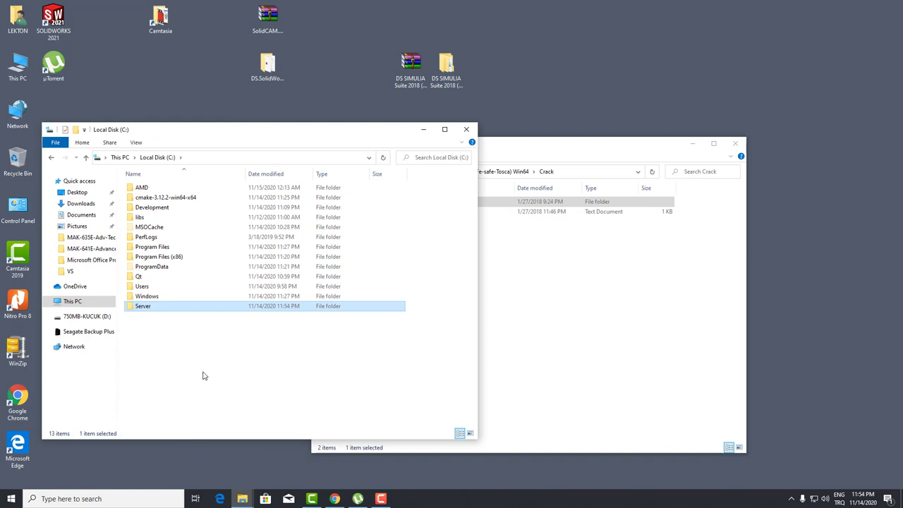
# Step: Read readme.txt in the Crack folder and close it
pyautogui.click(570, 283)
pyautogui.moveTo(512, 146); pyautogui.dragTo(615, 138)
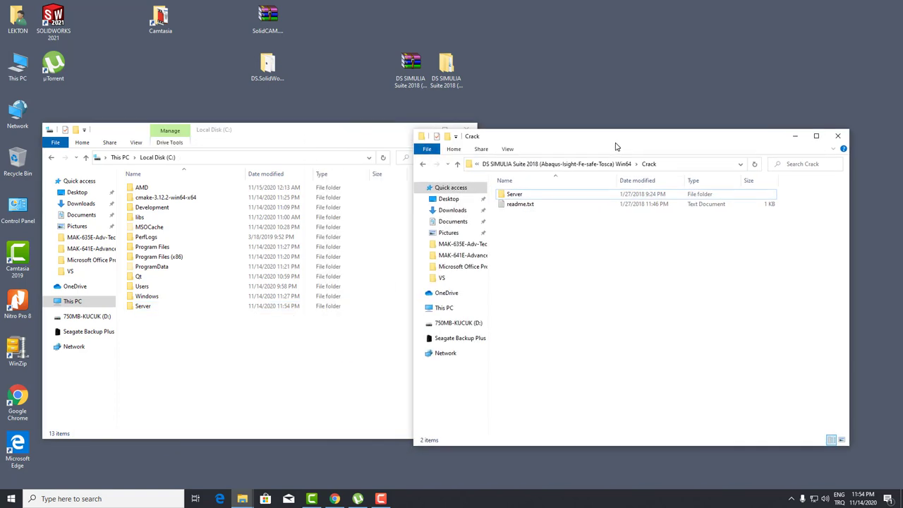
pyautogui.click(524, 204)
pyautogui.doubleClick(525, 205)
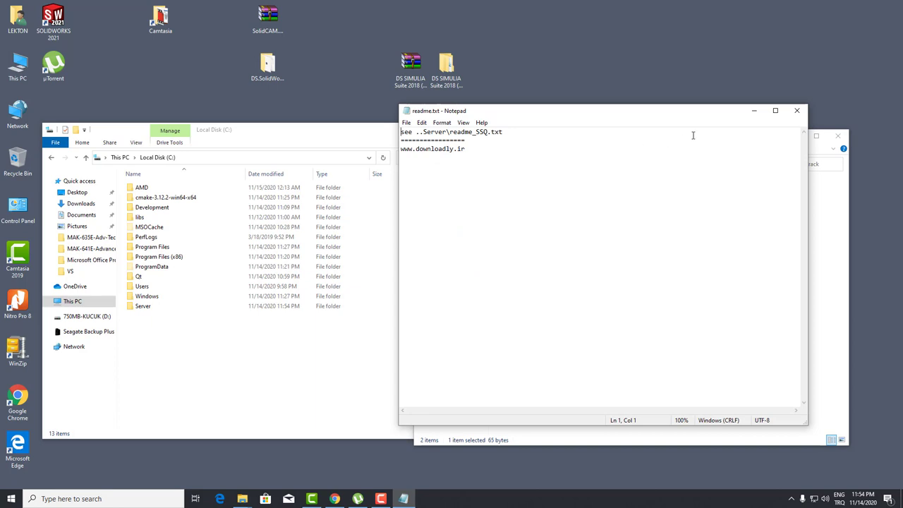
pyautogui.click(797, 110)
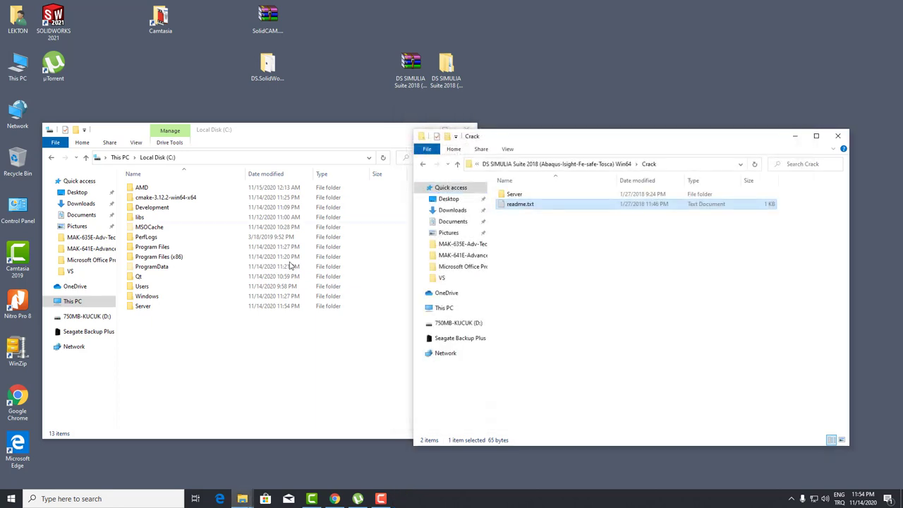
# Step: Extract SSQ_UniversalLicenseServer_Core_20180127074300.zip in place inside C:\Server
pyautogui.doubleClick(148, 308)
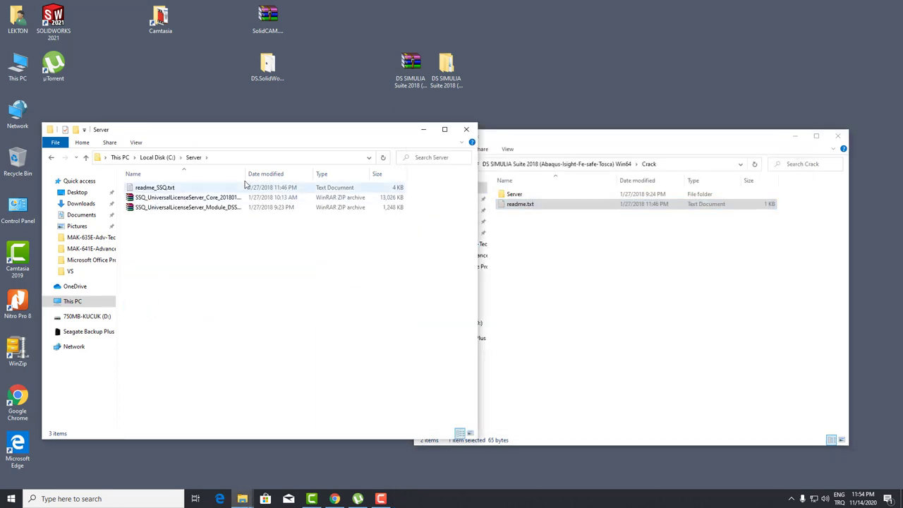
pyautogui.moveTo(246, 174); pyautogui.dragTo(333, 170)
pyautogui.rightClick(182, 202)
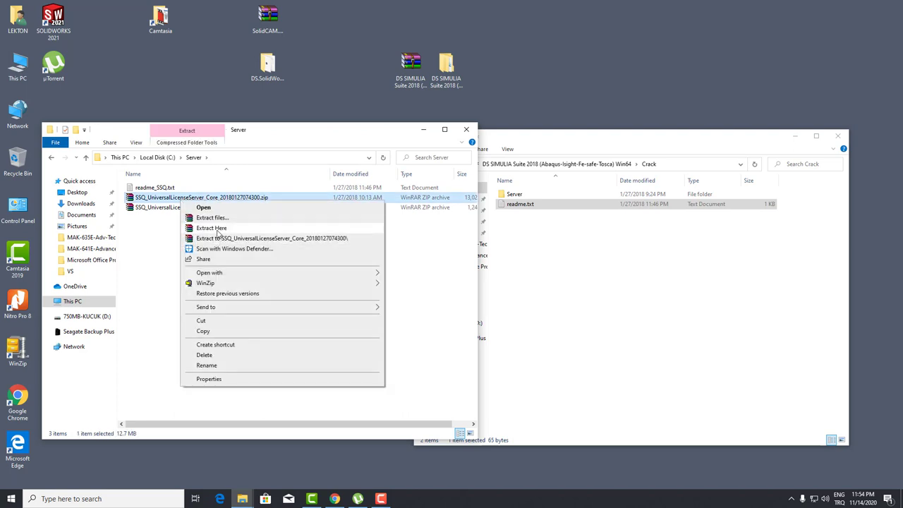
pyautogui.click(218, 228)
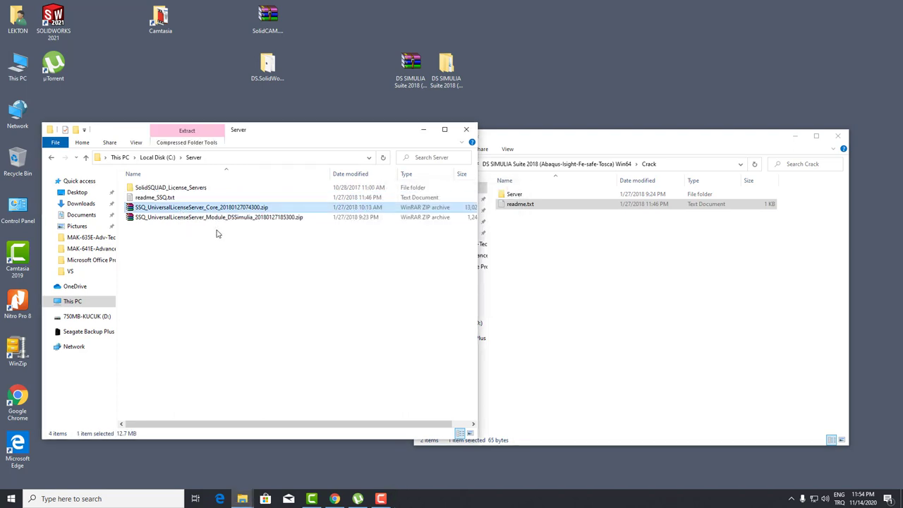
# Step: Run install_or_update.bat from the extracted SolidSQUAD_License_Servers folder as administrator and dismiss its finished console
pyautogui.doubleClick(179, 190)
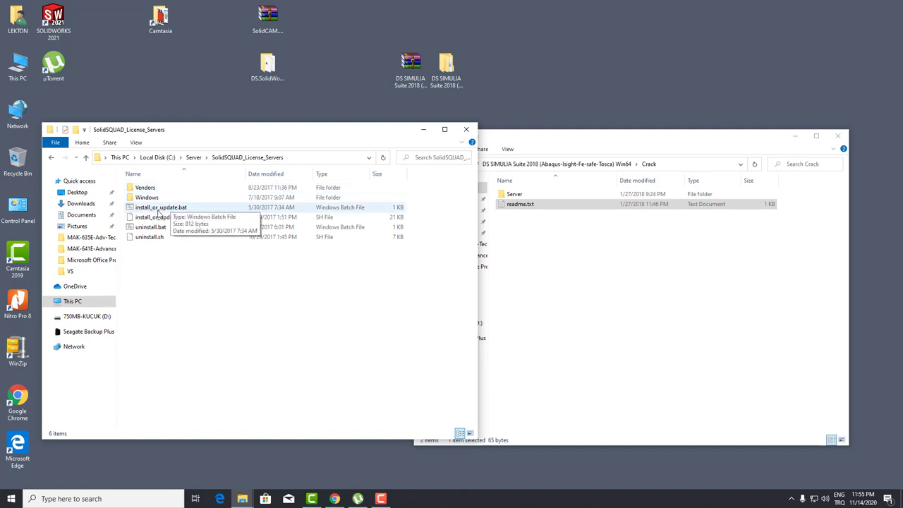
pyautogui.click(156, 210)
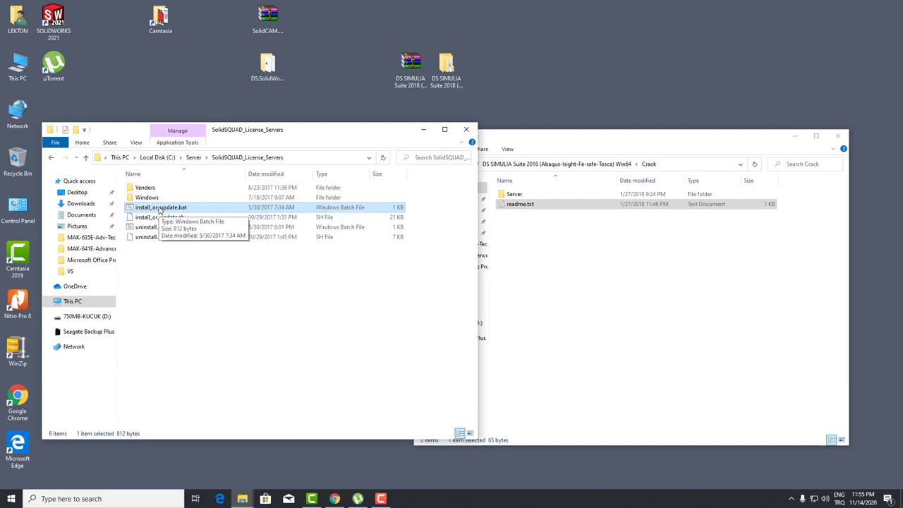
pyautogui.rightClick(160, 207)
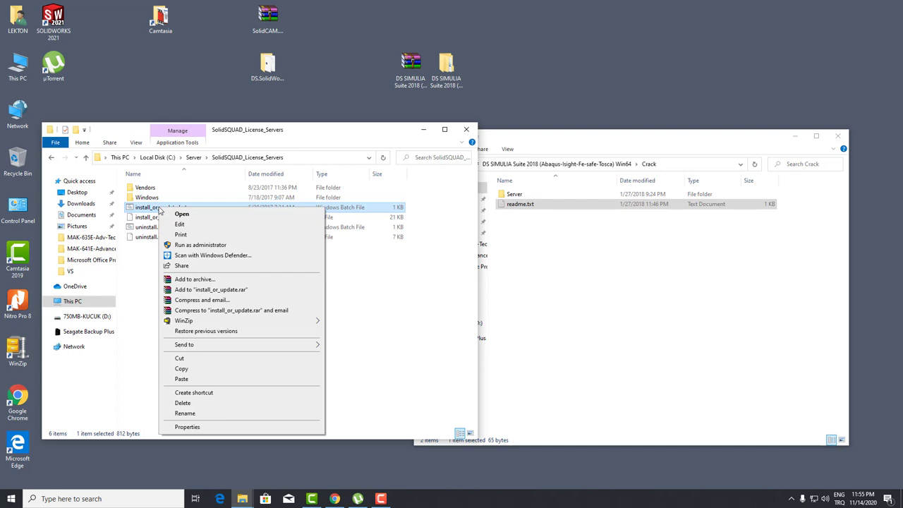
pyautogui.click(201, 245)
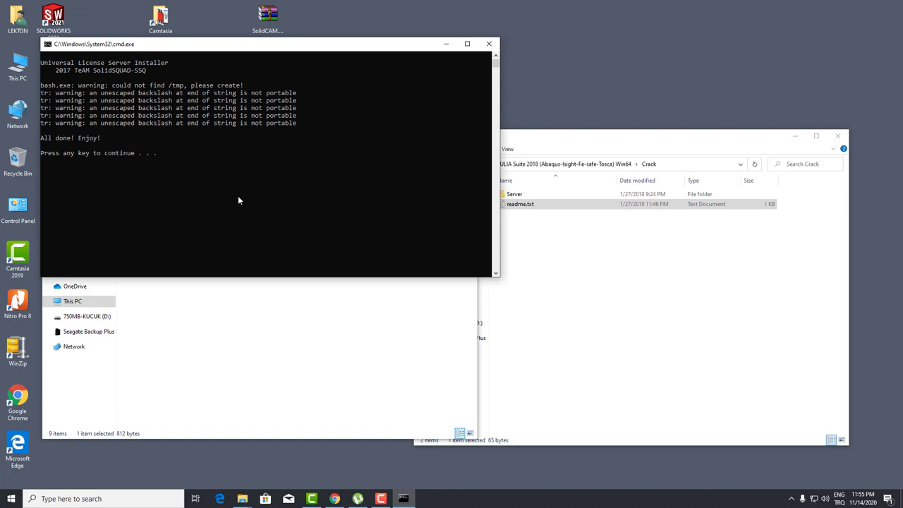
pyautogui.press('Return')
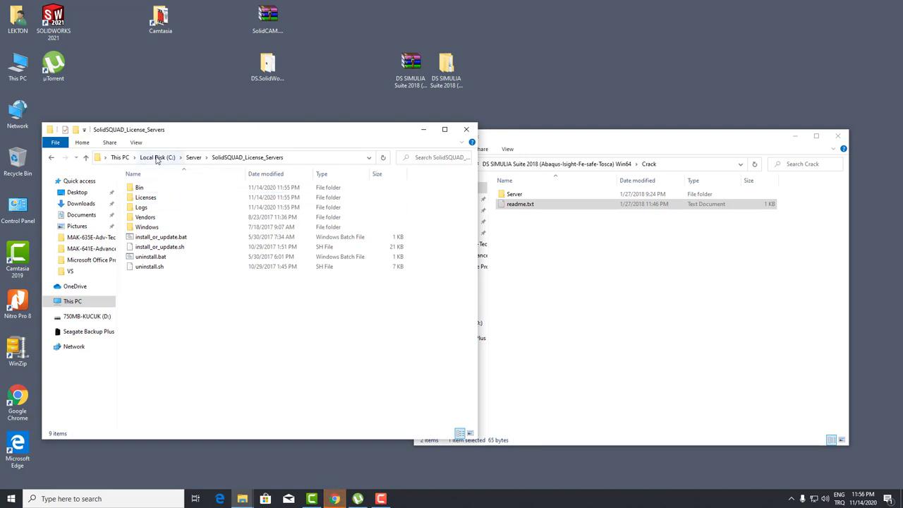
# Step: Launch the setup application as administrator from folder 1 of the DS SIMULIA Suite 2018 files
pyautogui.click(158, 157)
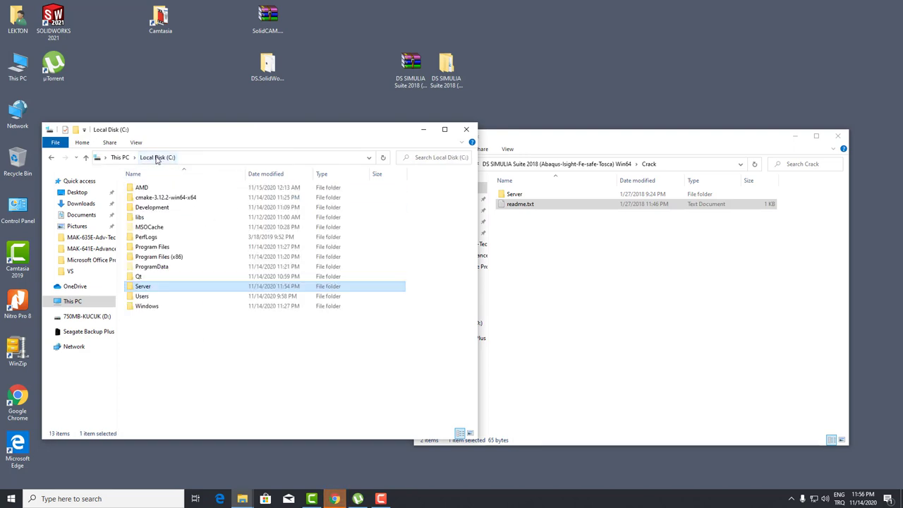
pyautogui.click(544, 257)
pyautogui.click(507, 164)
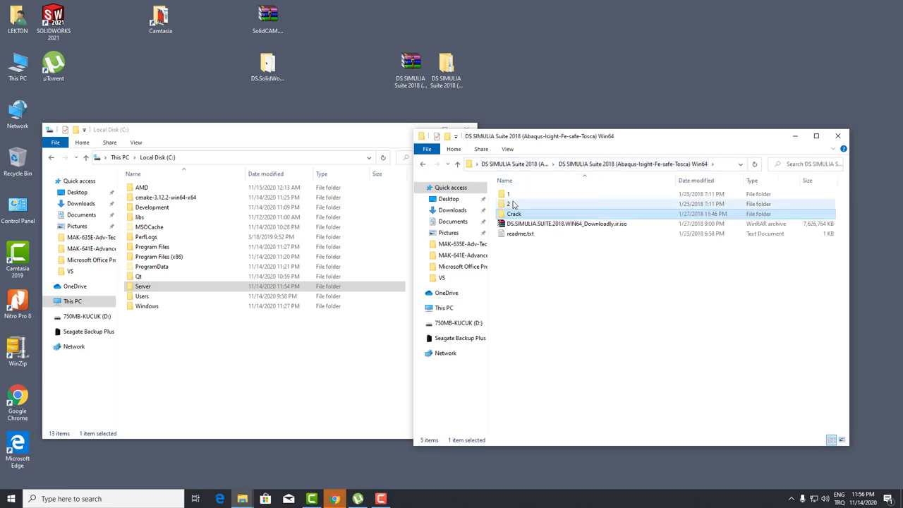
pyautogui.doubleClick(510, 195)
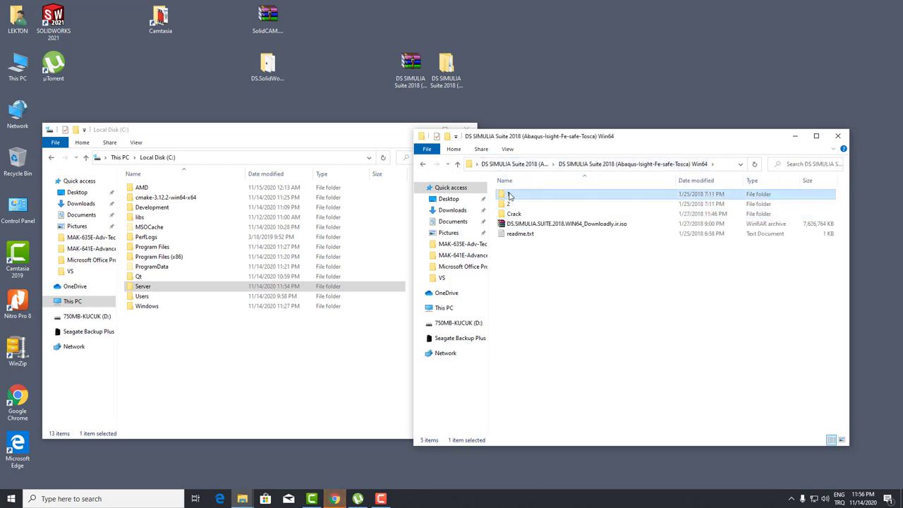
pyautogui.rightClick(512, 278)
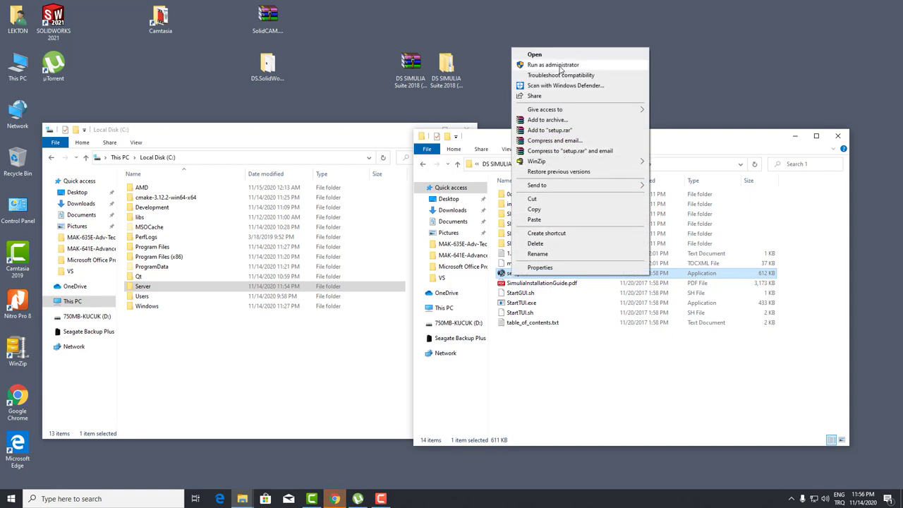
pyautogui.click(559, 65)
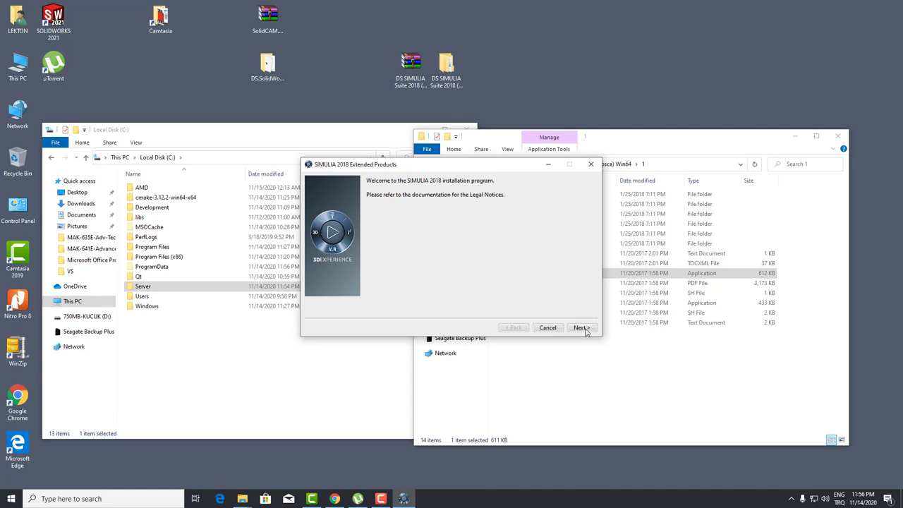
# Step: Proceed with all media except FLEXnet License Server and install every documentation component in C:\Program Files\Dassault Systemes\SIMULIA2018doc
pyautogui.click(580, 328)
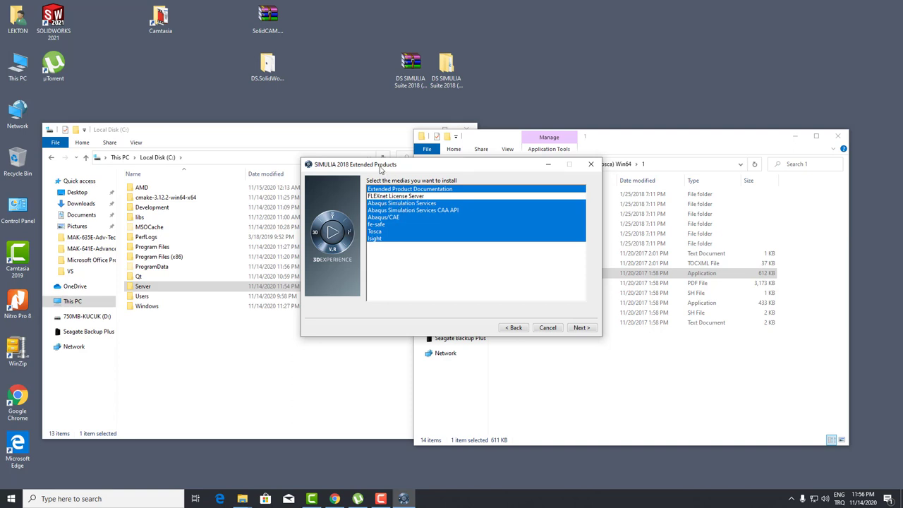
pyautogui.click(580, 329)
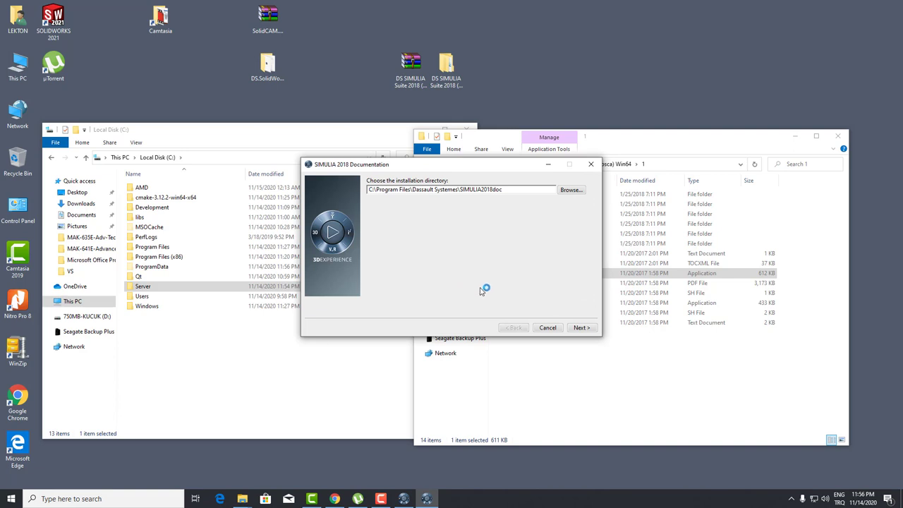
pyautogui.click(580, 328)
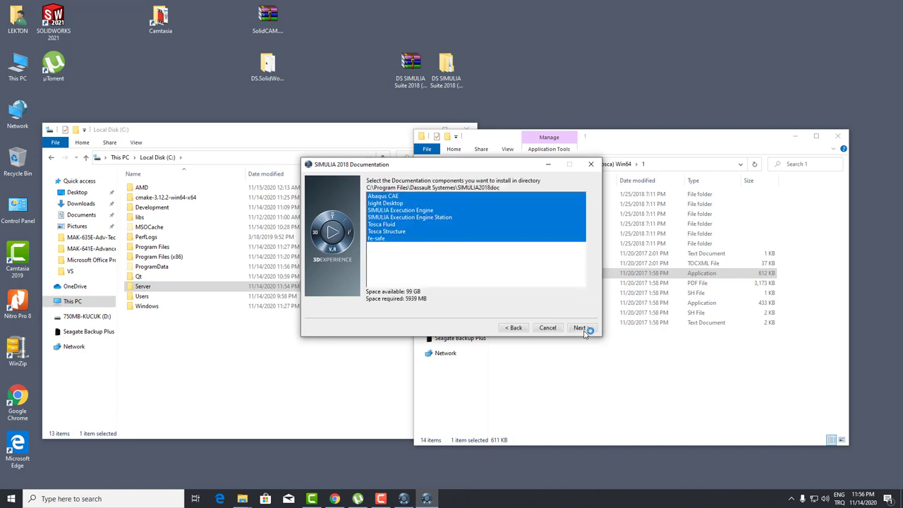
pyautogui.click(583, 330)
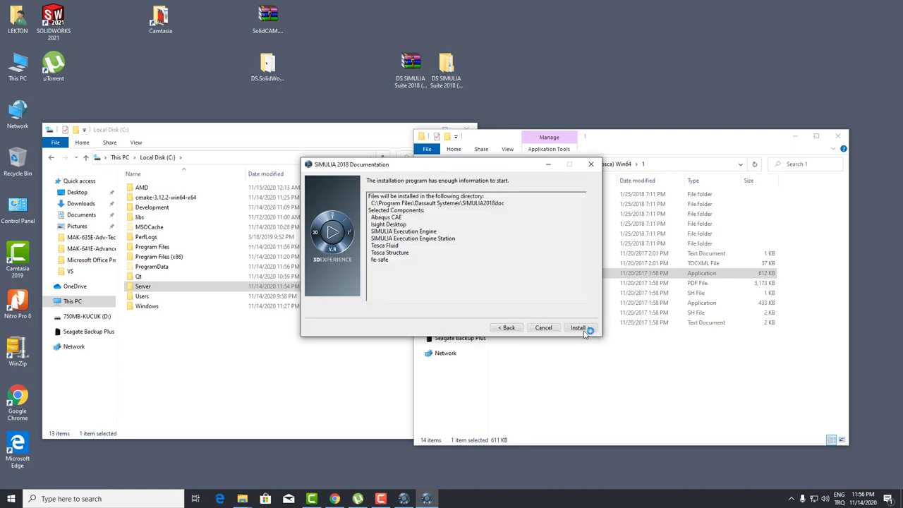
pyautogui.click(578, 328)
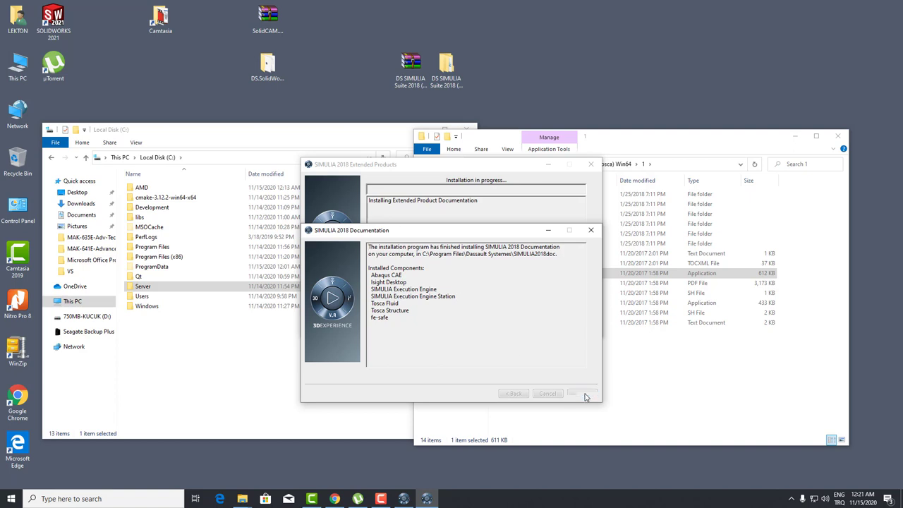
pyautogui.click(583, 394)
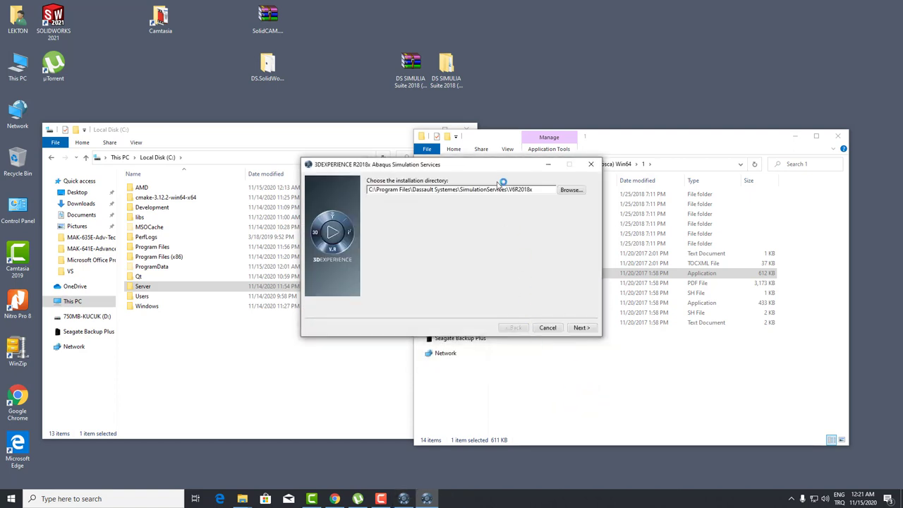
# Step: Install all four Abaqus Simulation Services components in C:\Program Files\Dassault Systemes\SimulationServices\V6R2018x and close the finished installer
pyautogui.moveTo(498, 169); pyautogui.dragTo(500, 211)
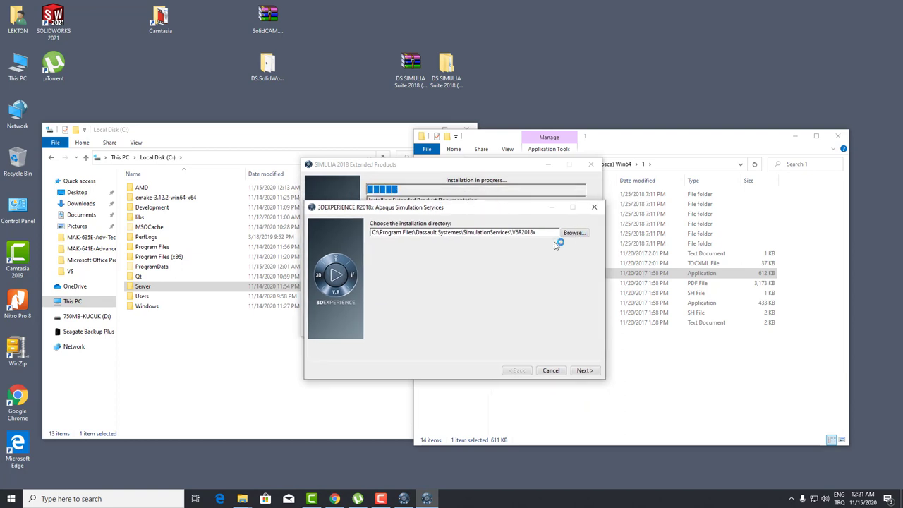
pyautogui.click(590, 373)
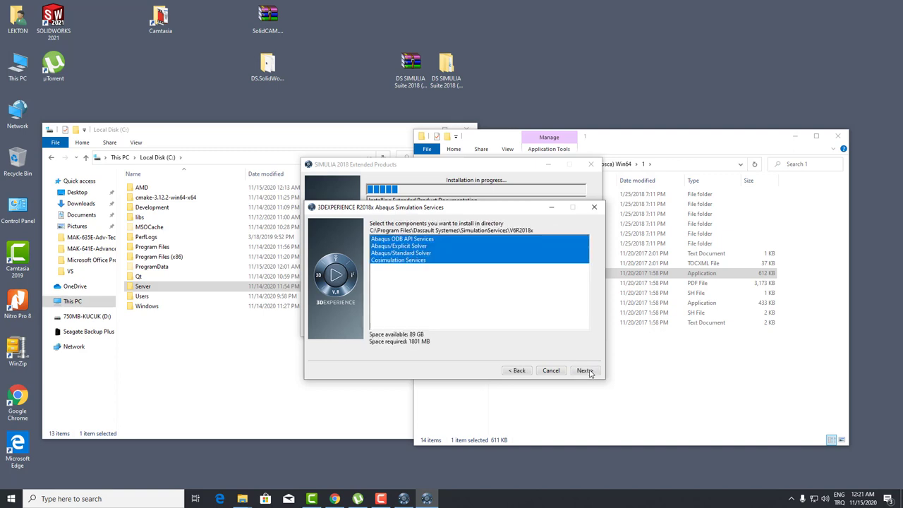
pyautogui.click(585, 371)
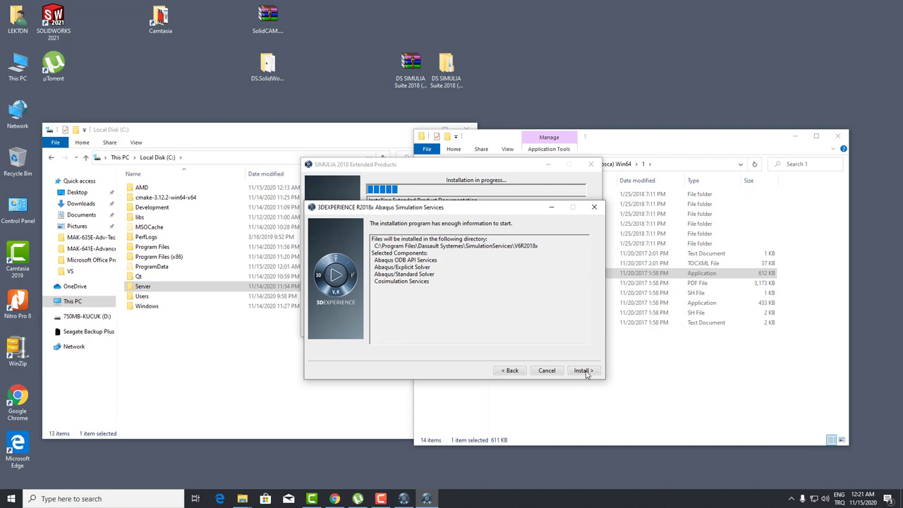
pyautogui.click(582, 370)
pyautogui.moveTo(469, 211)
pyautogui.mouseDown()
pyautogui.moveTo(463, 223)
pyautogui.moveTo(467, 210)
pyautogui.mouseUp()
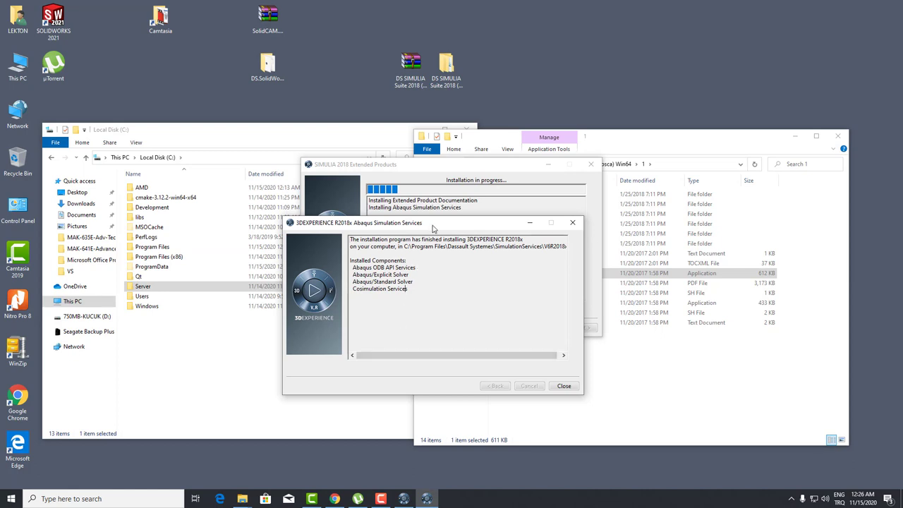
pyautogui.click(578, 389)
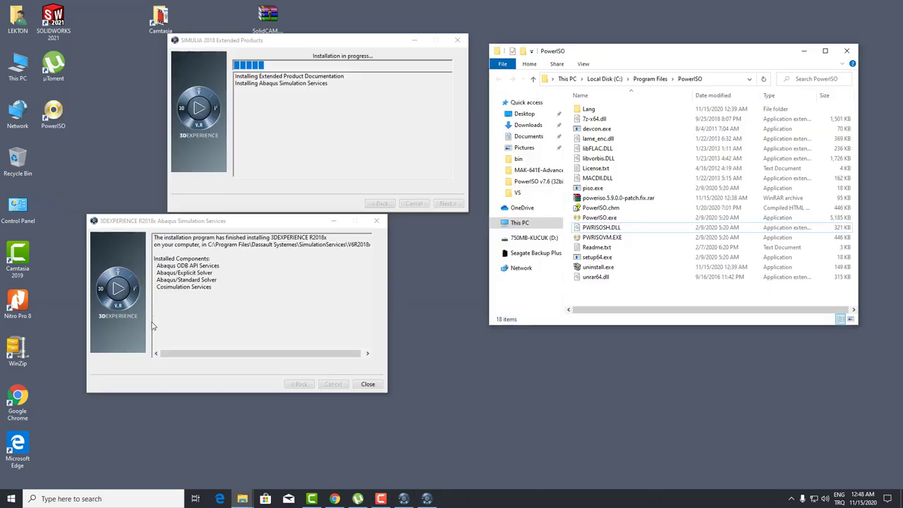
pyautogui.click(368, 385)
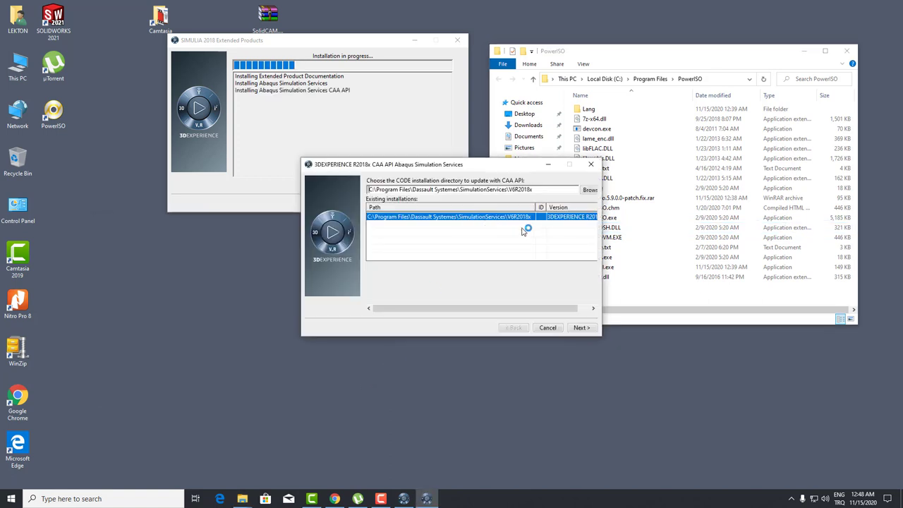
# Step: Install all four CAA API components for Abaqus Simulation Services in C:\Program Files\Dassault Systemes\SimulationServices\V6R2018x and close the finished installer
pyautogui.click(581, 329)
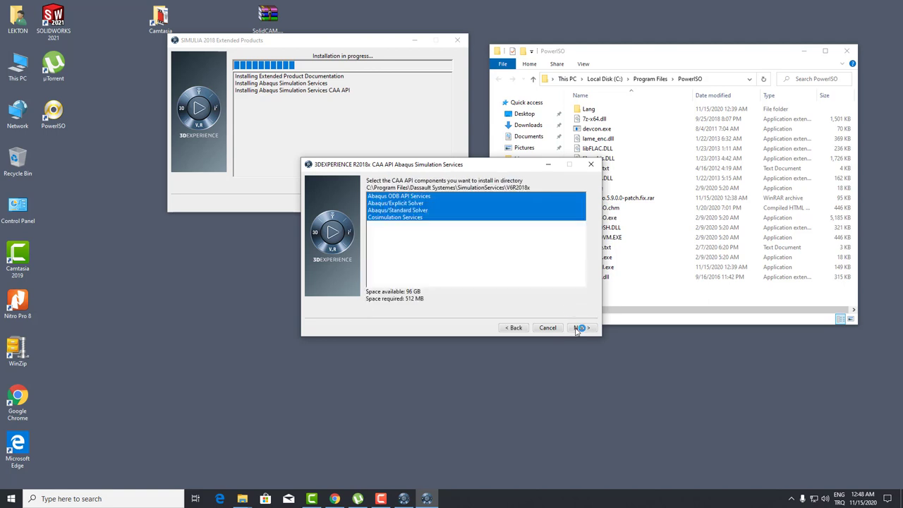
pyautogui.click(579, 328)
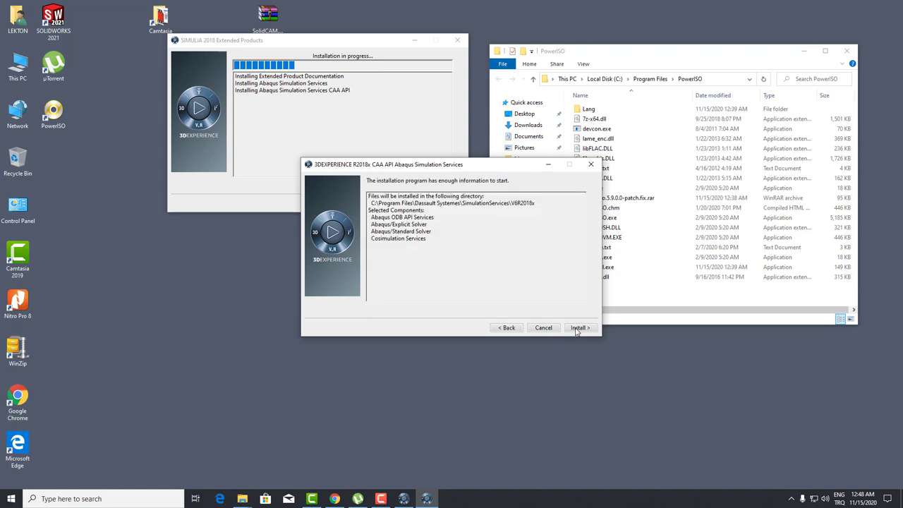
pyautogui.click(578, 328)
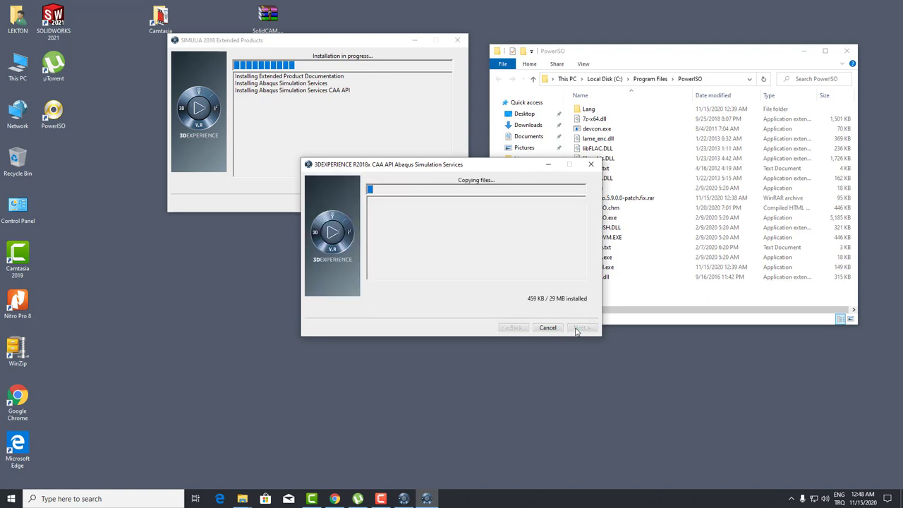
pyautogui.click(805, 51)
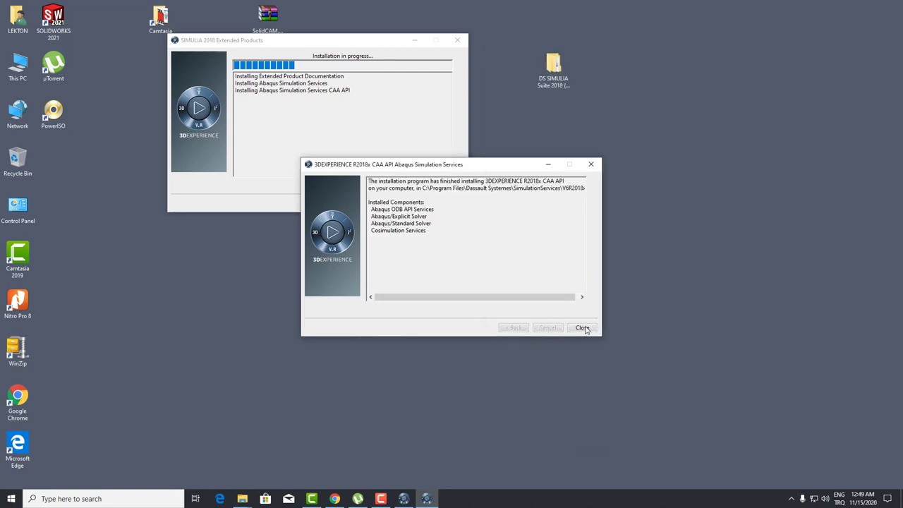
pyautogui.click(583, 328)
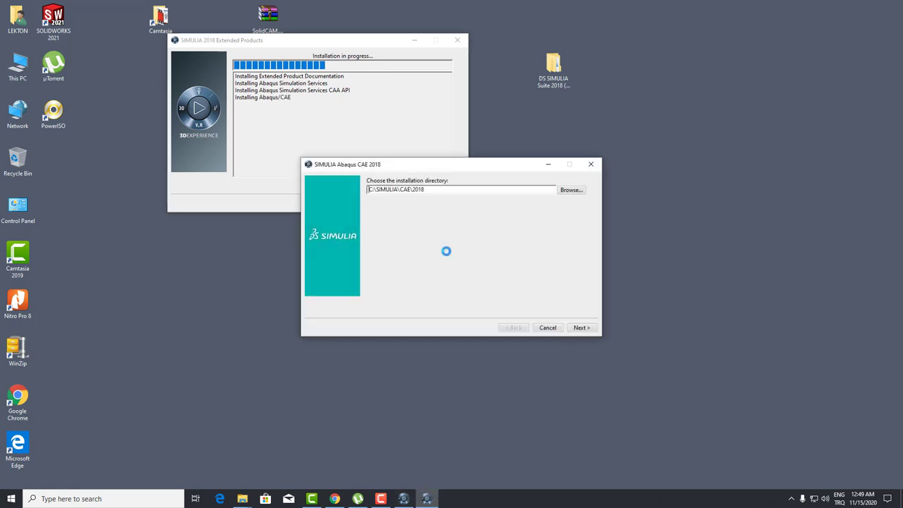
# Step: Accept C:\SIMULIA\CAE\2018 as the Abaqus CAE directory, choose SIMULIA FLEXnet licensing and prefix the License Server 1 entry with 27800@
pyautogui.click(579, 328)
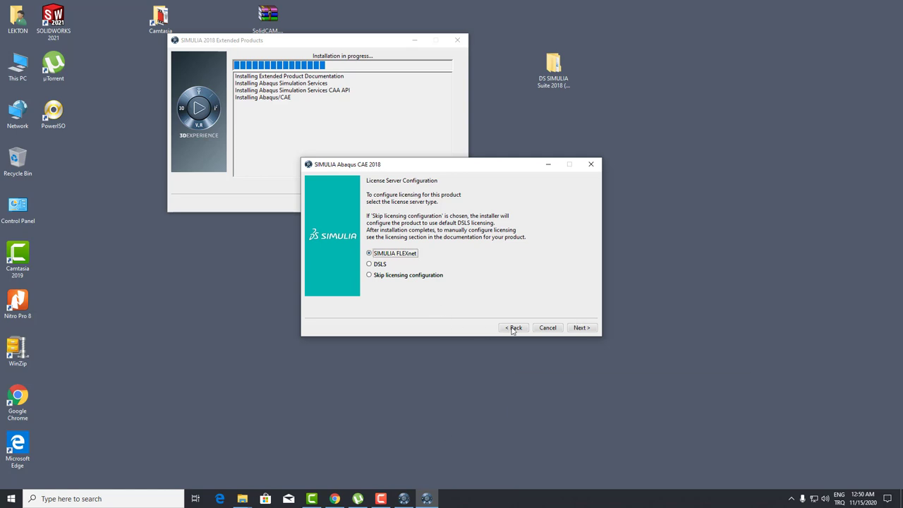
pyautogui.click(583, 328)
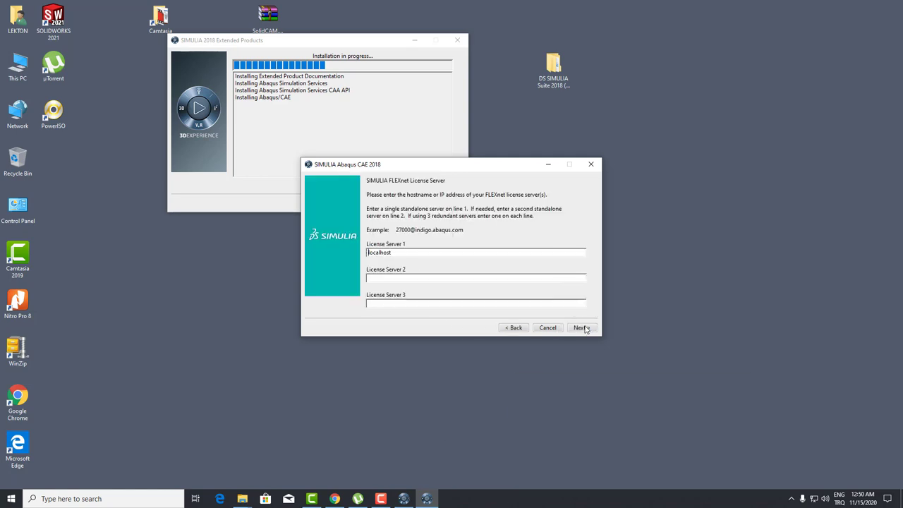
pyautogui.write('27800@')
# Step: Look up the computer name in the Windows system information and close it again
pyautogui.rightClick(21, 69)
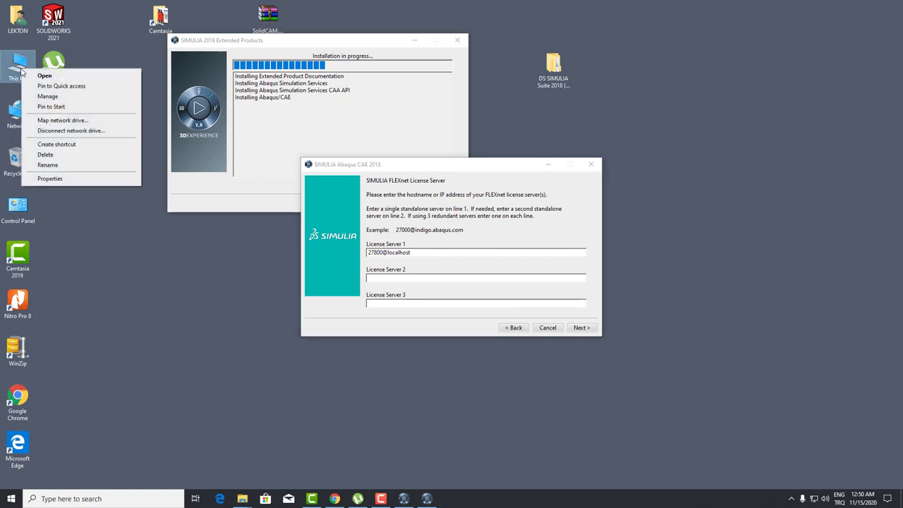
pyautogui.click(48, 179)
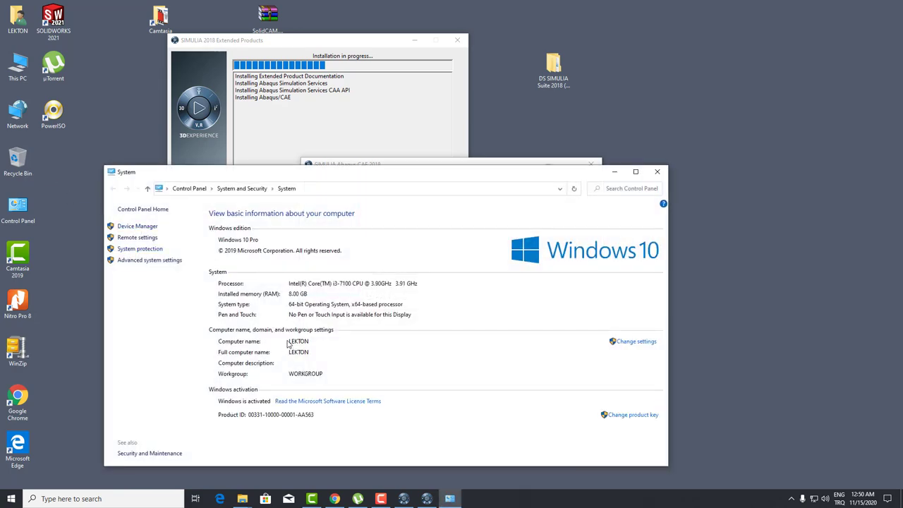
pyautogui.click(657, 172)
# Step: Set License Server 1 to 27800@LEKTON, submit it and choose to continue with this server anyway
pyautogui.moveTo(412, 253); pyautogui.dragTo(383, 252)
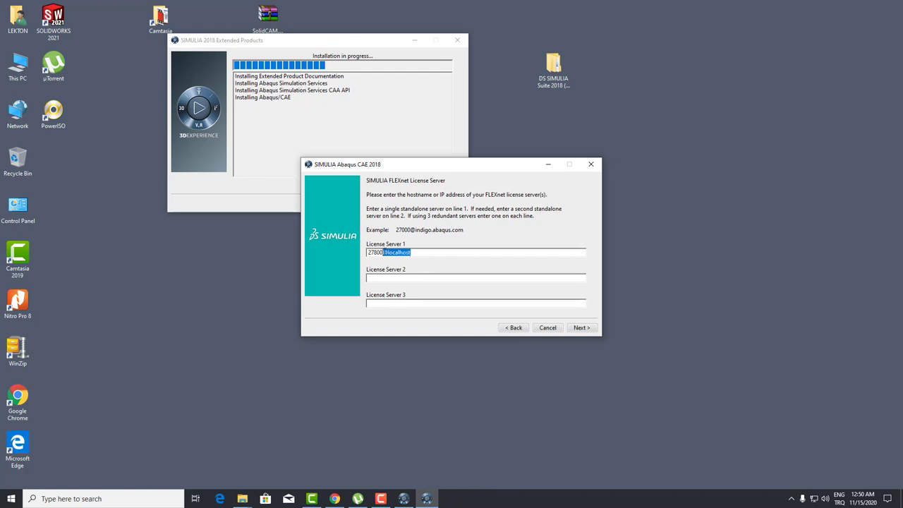
pyautogui.press('BackSpace')
pyautogui.write('LEKTON')
pyautogui.click(581, 329)
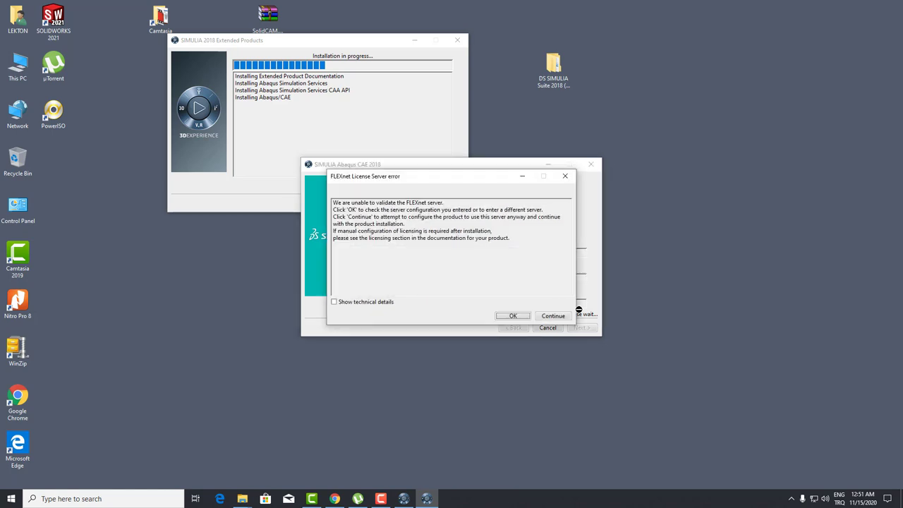
pyautogui.click(335, 303)
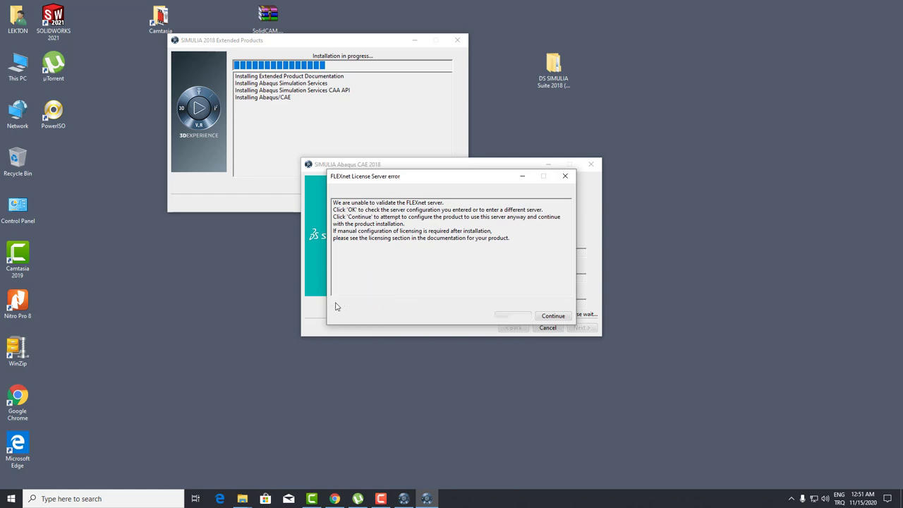
pyautogui.click(554, 316)
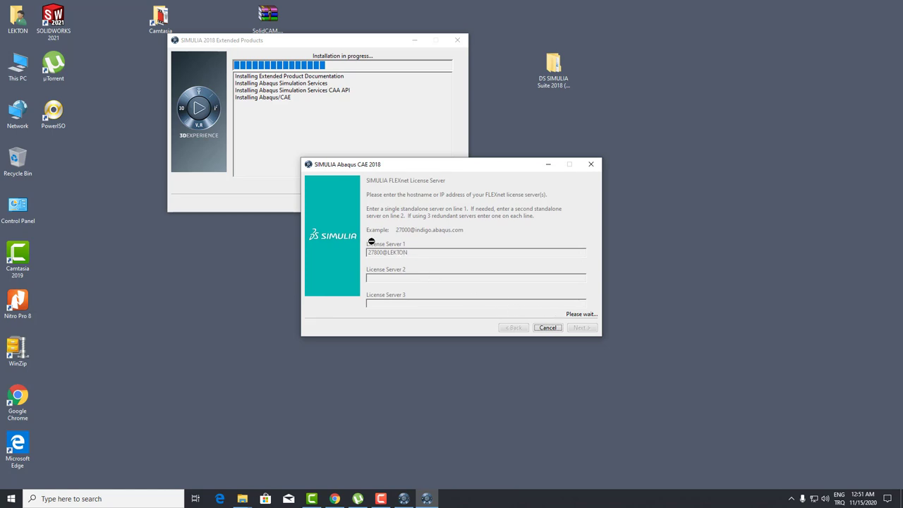
# Step: Open the C:\Server folder in File Explorer, with its window narrowed to clear the Abaqus CAE installer
pyautogui.doubleClick(19, 67)
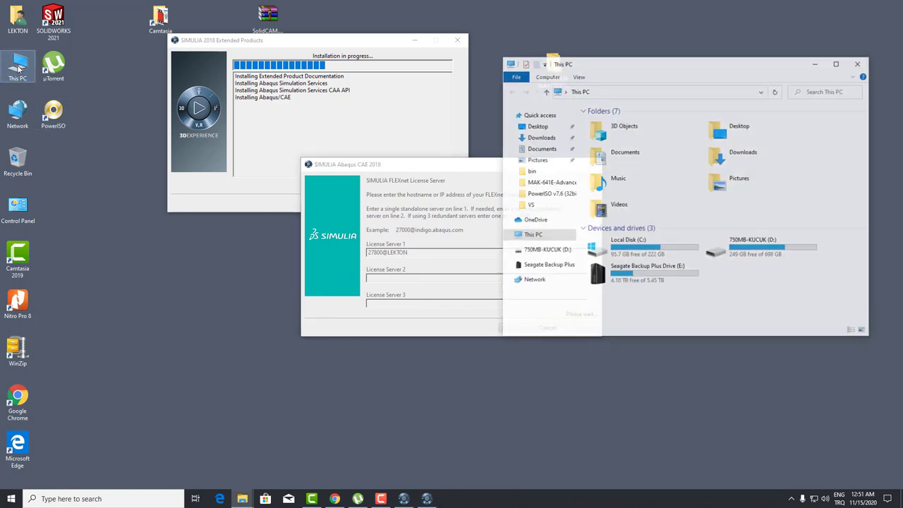
pyautogui.click(637, 254)
pyautogui.doubleClick(637, 254)
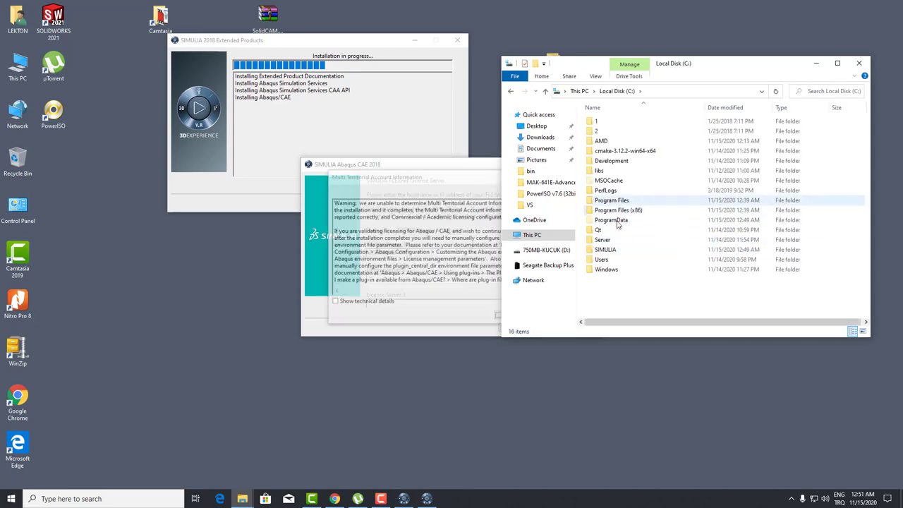
pyautogui.doubleClick(605, 241)
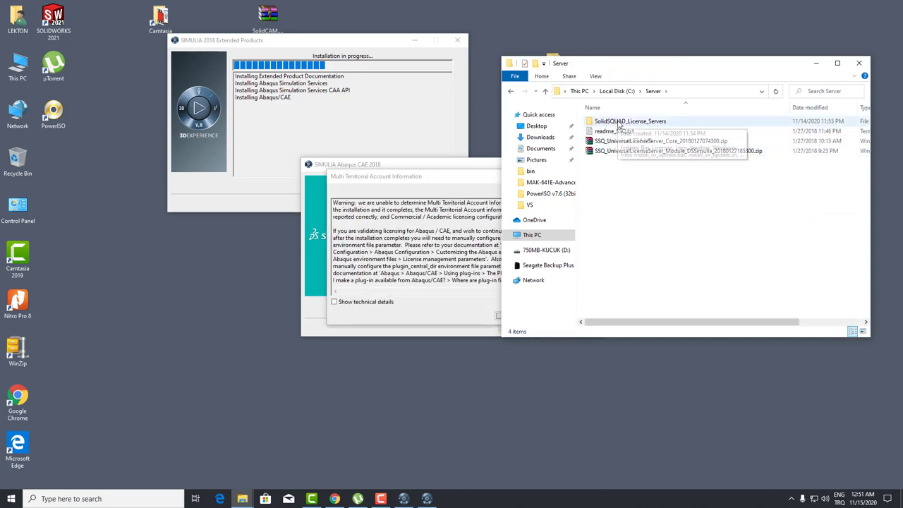
pyautogui.click(617, 91)
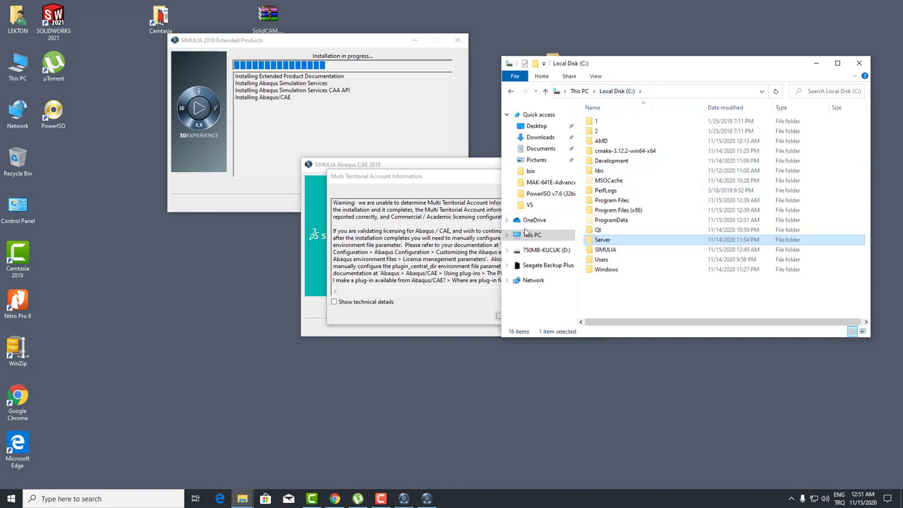
pyautogui.moveTo(503, 230); pyautogui.dragTo(605, 230)
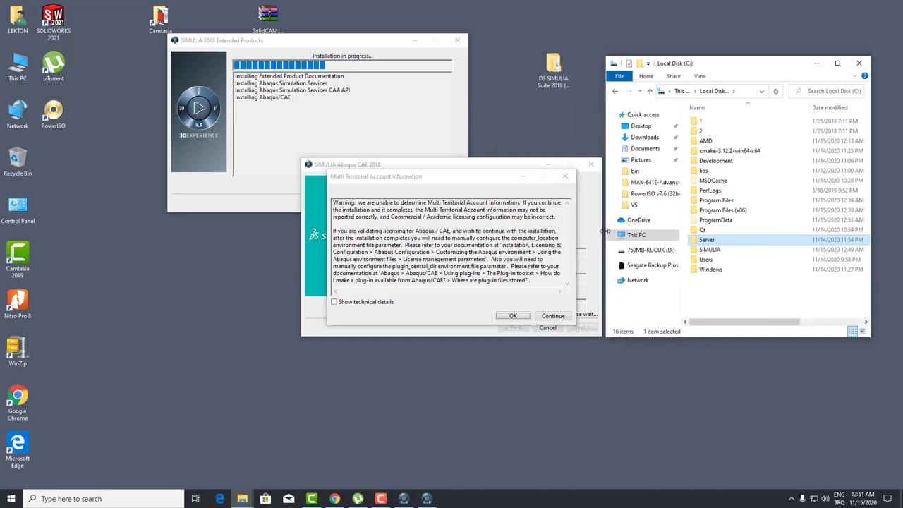
pyautogui.doubleClick(708, 240)
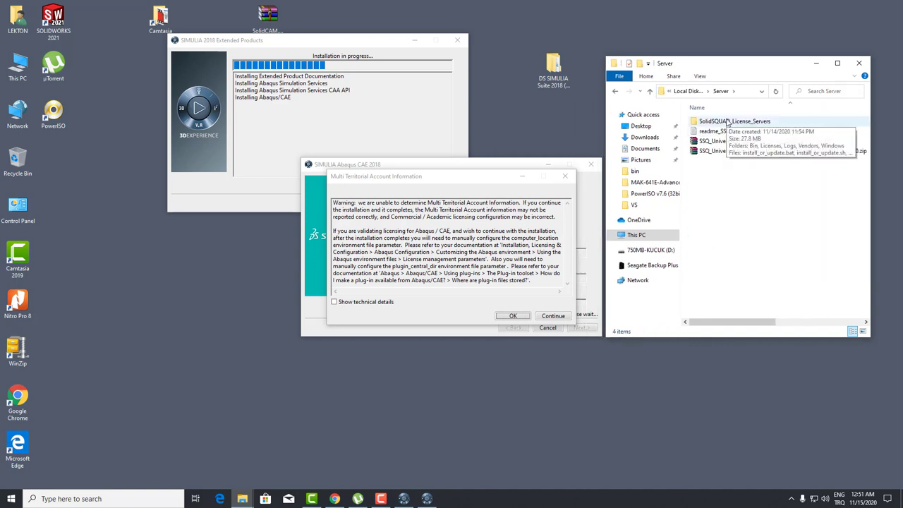
# Step: Move all files and folders from SolidSQUAD_License_Servers up into C:\Server
pyautogui.doubleClick(728, 123)
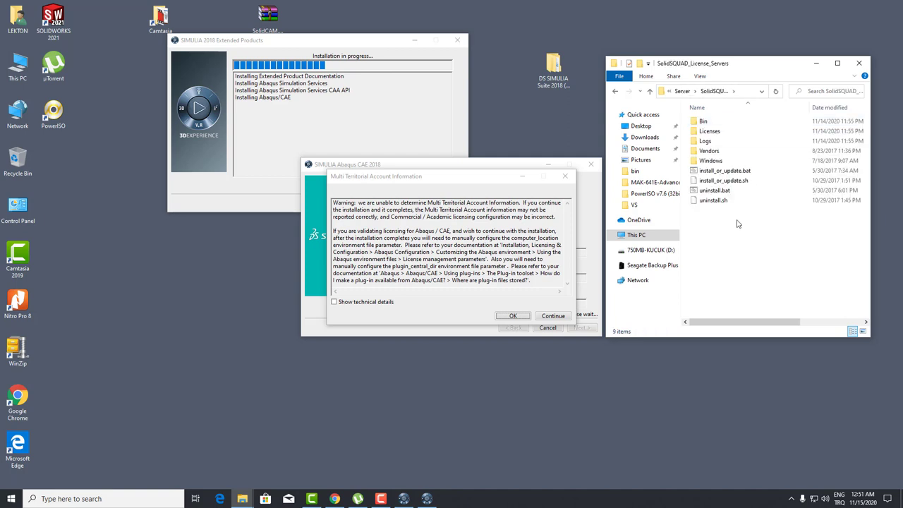
pyautogui.moveTo(742, 234); pyautogui.dragTo(707, 121)
pyautogui.rightClick(707, 151)
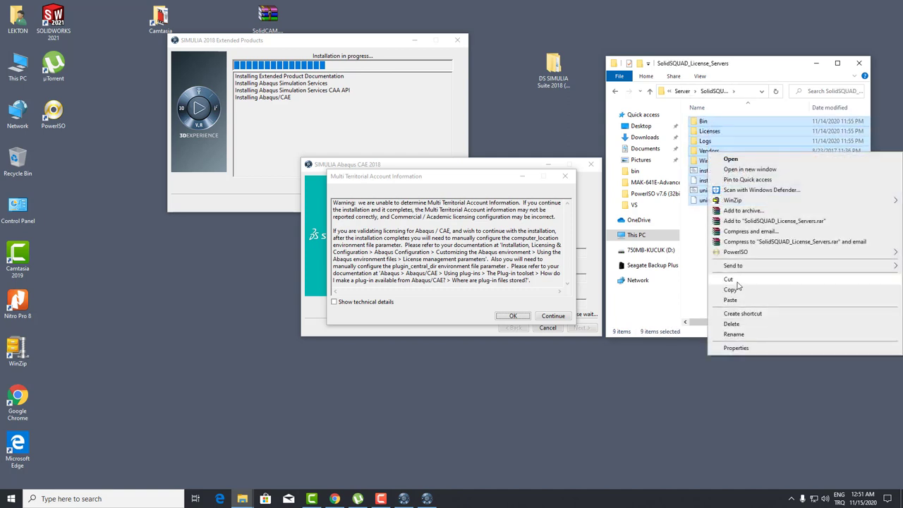
pyautogui.click(734, 289)
pyautogui.click(618, 91)
pyautogui.rightClick(719, 197)
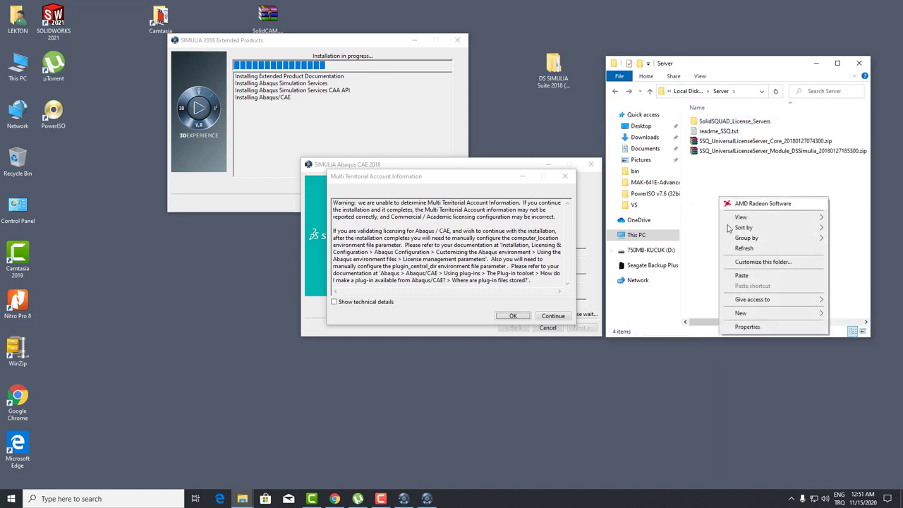
pyautogui.click(742, 276)
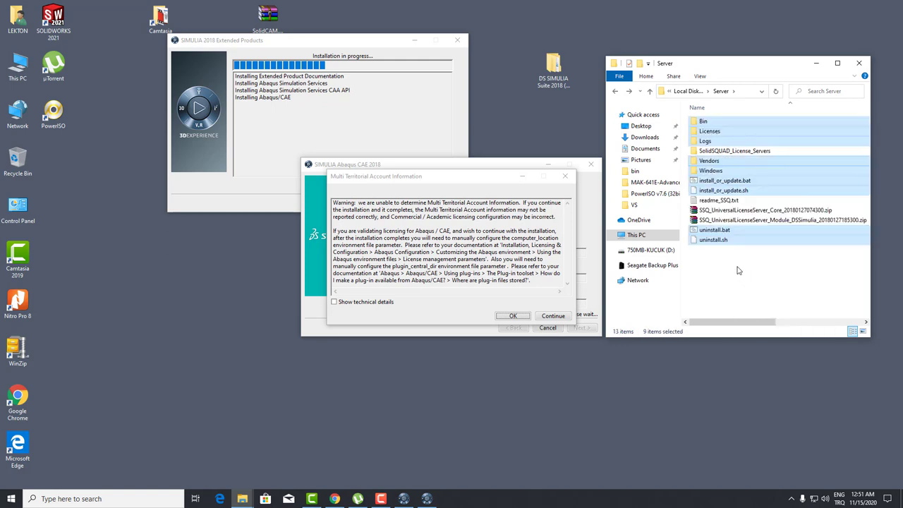
# Step: Check that the SolidSQUAD_License_Servers folder is empty and delete it from C:\Server
pyautogui.doubleClick(732, 151)
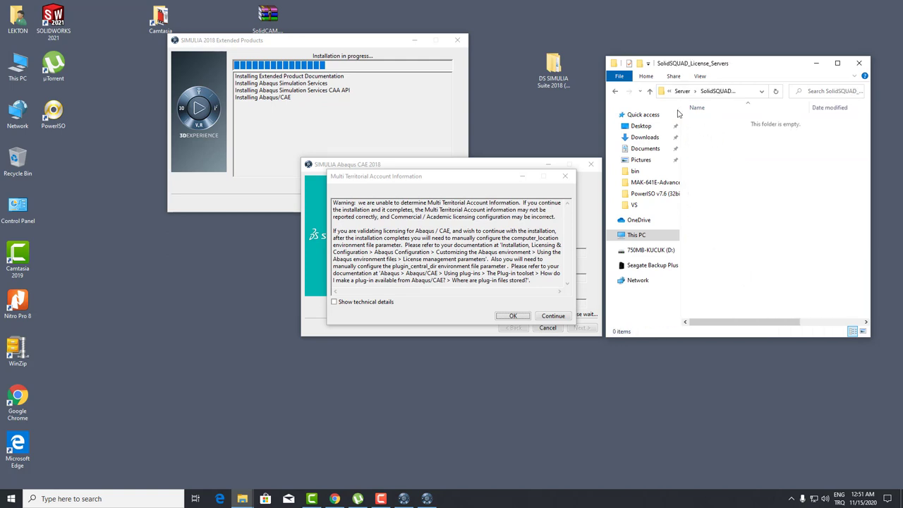
pyautogui.click(616, 91)
pyautogui.rightClick(730, 151)
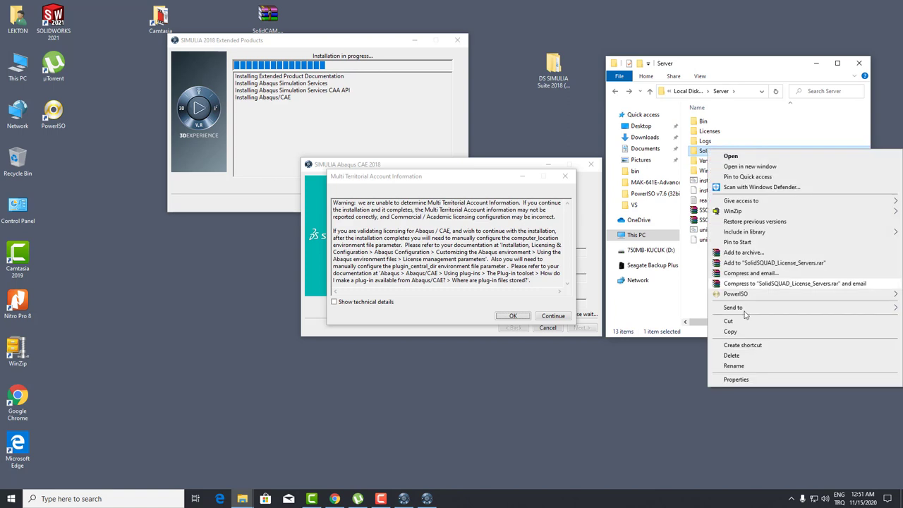
pyautogui.click(732, 357)
# Step: Return from the Multi Territorial Account warning to the FLEXnet server entry and retry validating 27800@LEKTON
pyautogui.click(441, 305)
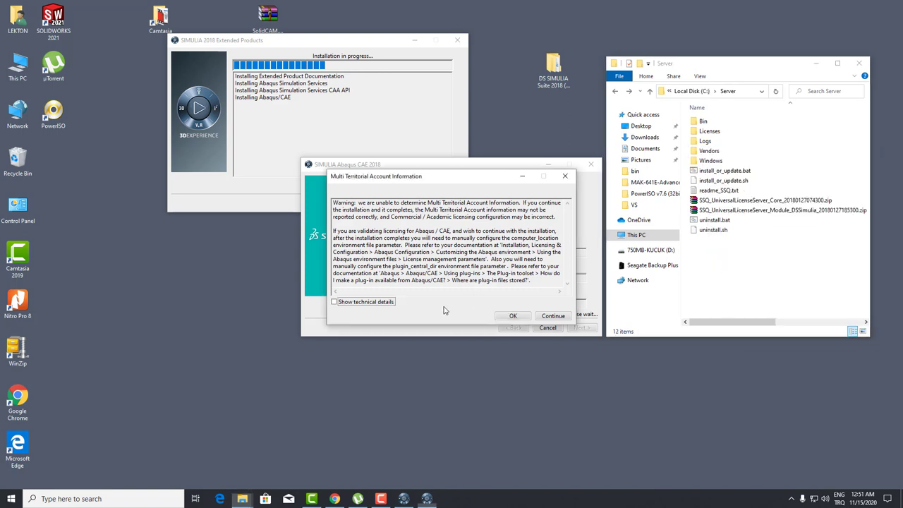
pyautogui.click(515, 317)
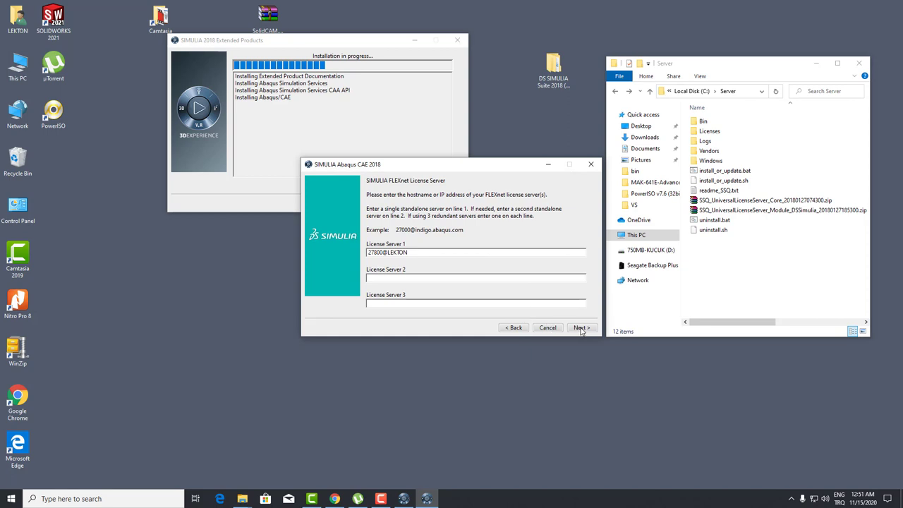
pyautogui.click(582, 329)
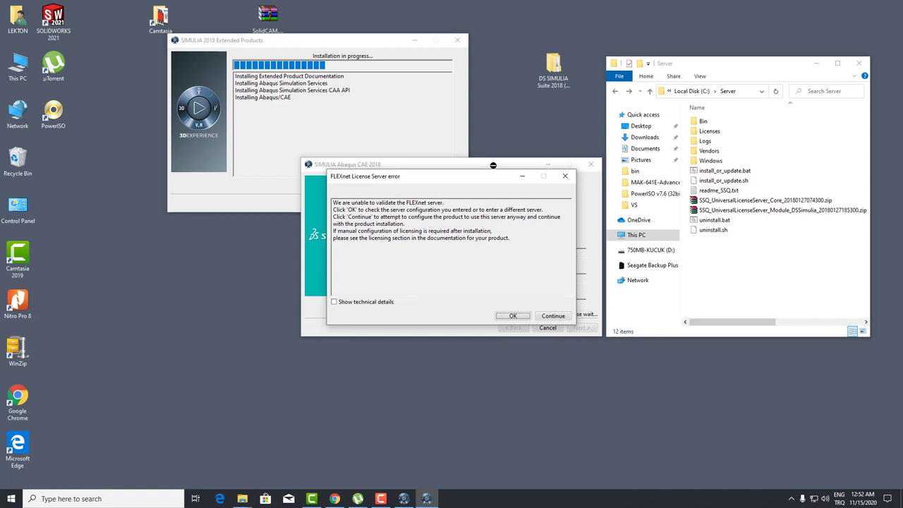
pyautogui.moveTo(444, 209); pyautogui.dragTo(557, 211)
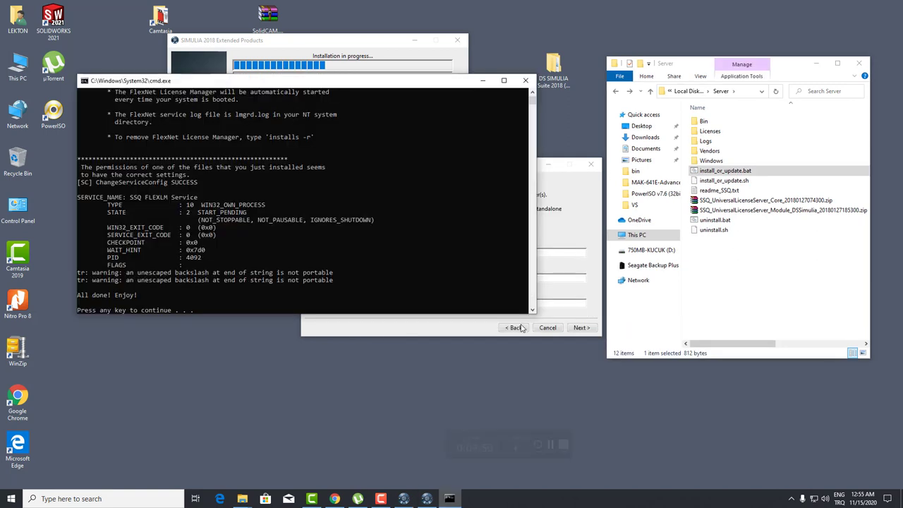
# Step: Move the Abaqus CAE installer clear of the console and examine the license service installation output
pyautogui.click(563, 202)
pyautogui.moveTo(484, 171); pyautogui.dragTo(456, 321)
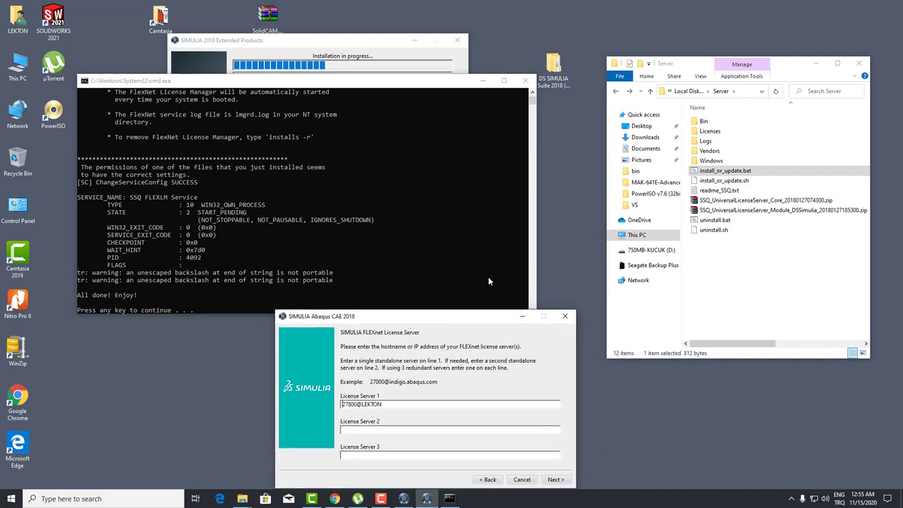
pyautogui.click(716, 222)
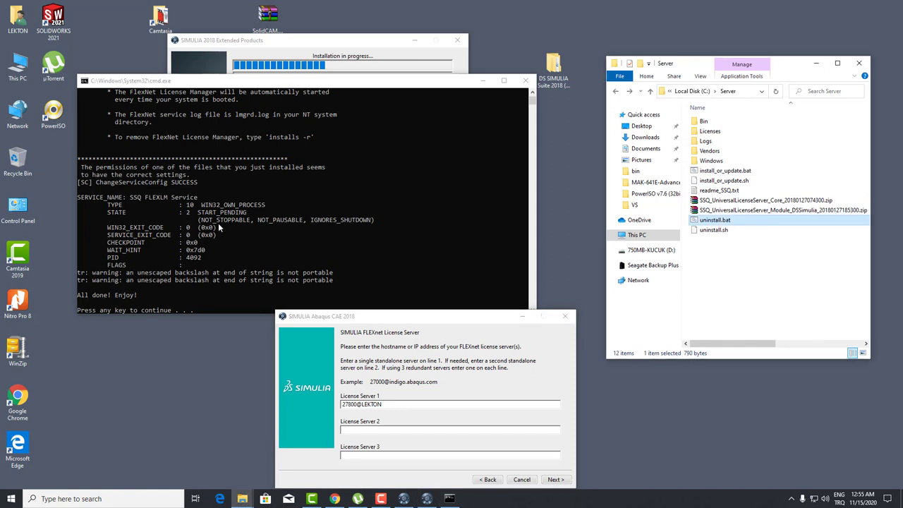
pyautogui.click(216, 252)
pyautogui.scroll(-3, 209, 219)
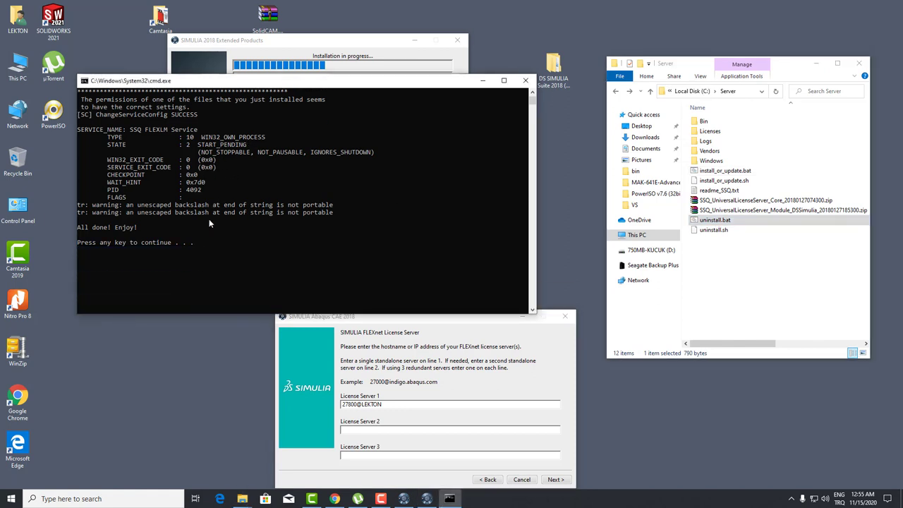
pyautogui.scroll(2, 208, 219)
pyautogui.scroll(-1, 209, 219)
# Step: Open SSQ_UniversalLicenseServer_Module_DSSimulia_20180127185300.zip from C:\Server to view its contents
pyautogui.click(748, 251)
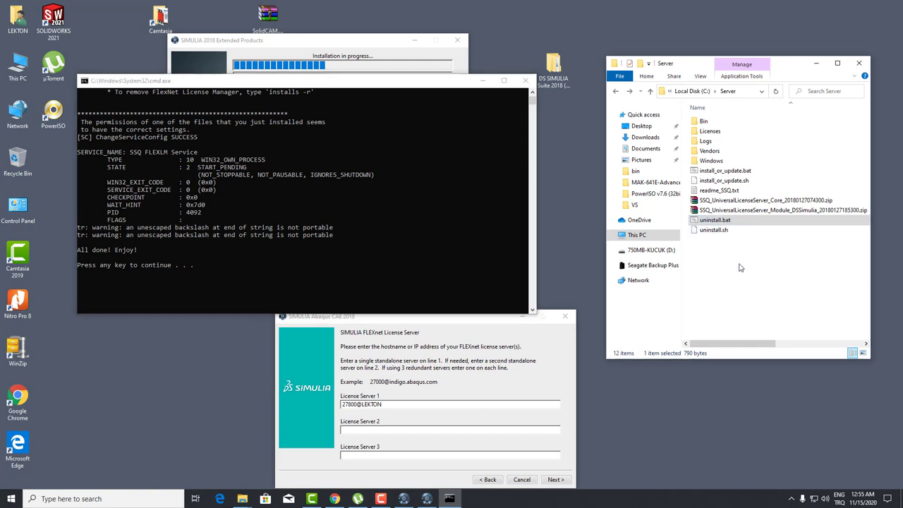
pyautogui.click(716, 211)
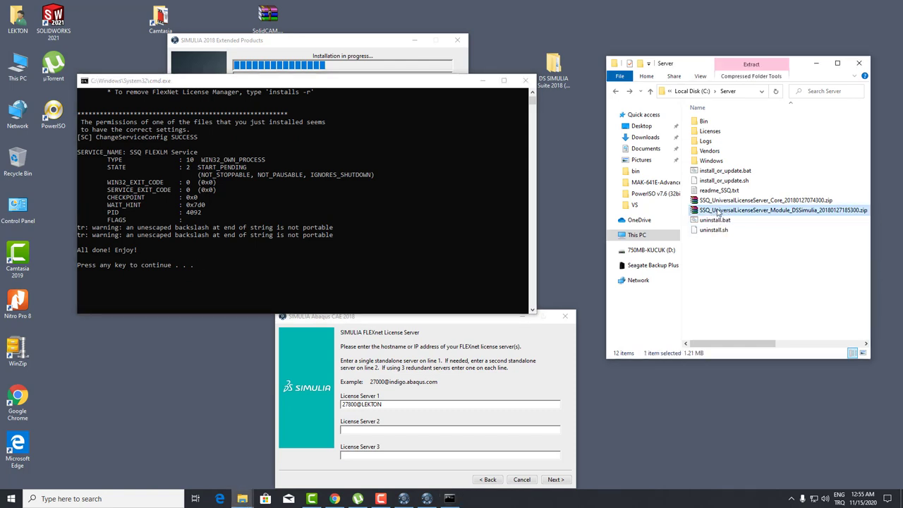
pyautogui.doubleClick(718, 211)
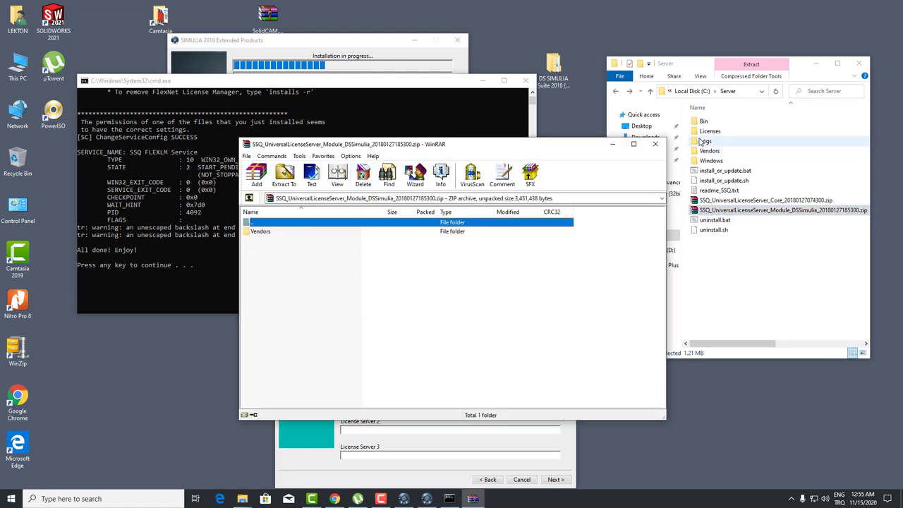
# Step: Close the module archive and check the contents of the Vendors folder in C:\Server
pyautogui.click(656, 144)
pyautogui.doubleClick(709, 150)
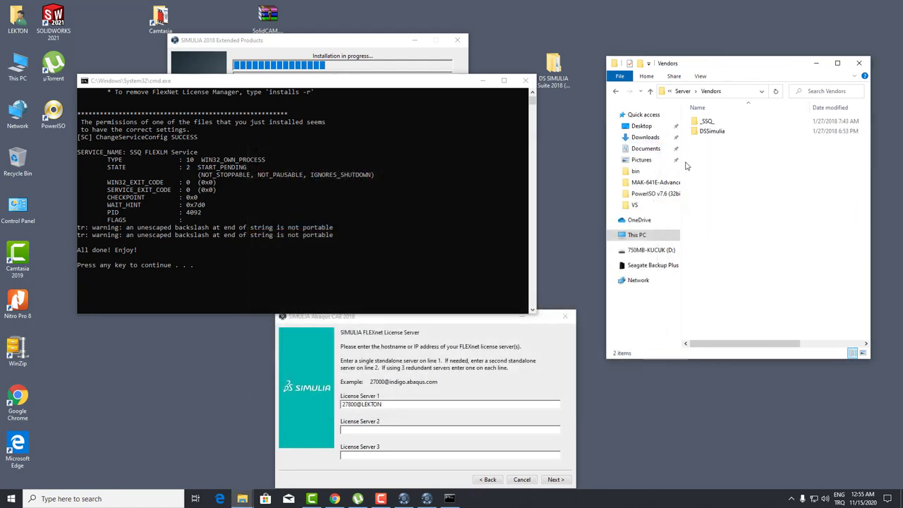
pyautogui.click(615, 91)
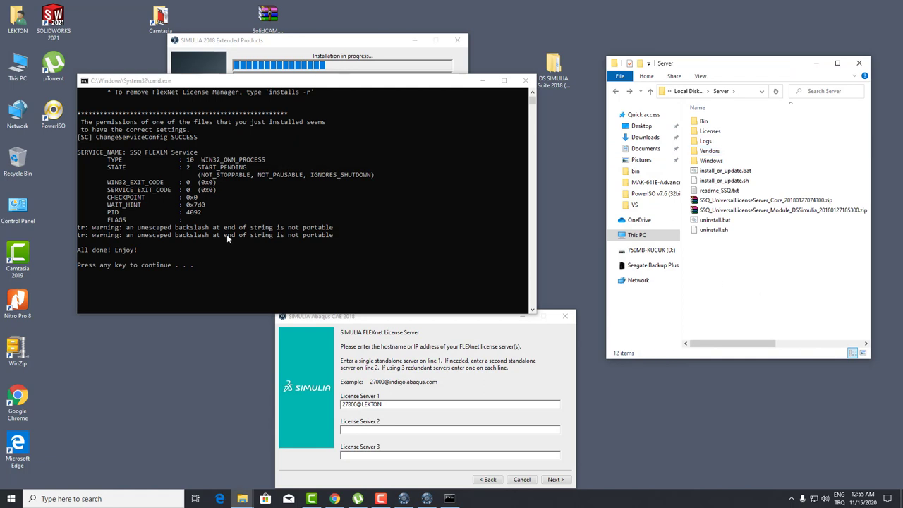
# Step: Dismiss the finished license service console and submit 27800@LEKTON as License Server 1 in the Abaqus CAE installer
pyautogui.click(135, 211)
pyautogui.press('Return')
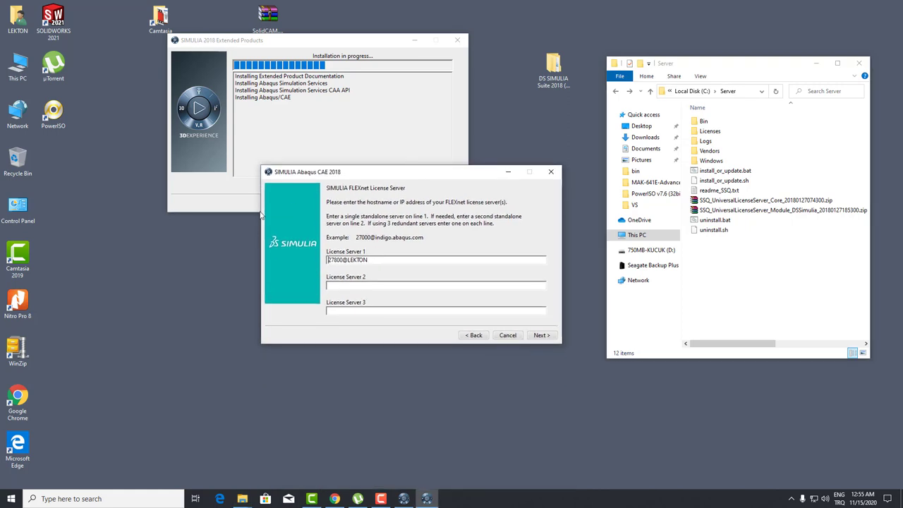
pyautogui.click(541, 336)
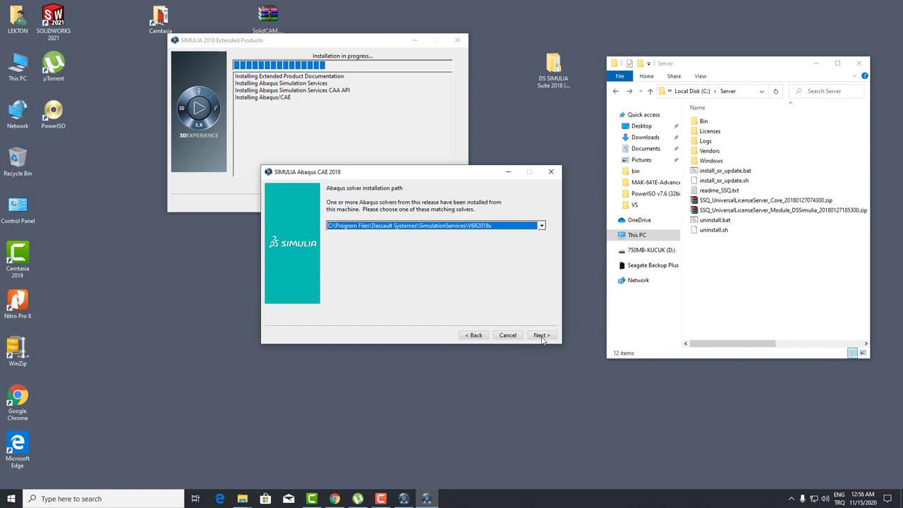
# Step: Accept the V6R2018x Abaqus solver path and keep C:\SIMULIA\Commands as the CAE commands directory
pyautogui.click(541, 336)
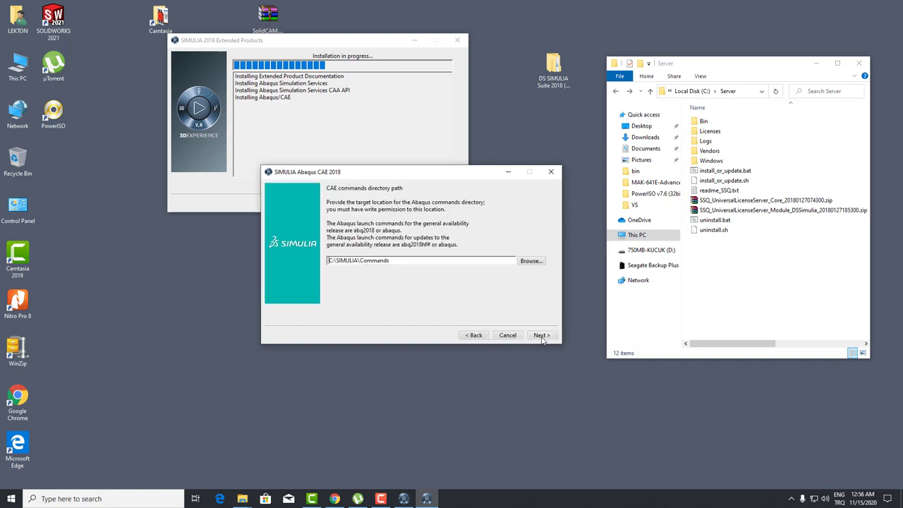
pyautogui.click(542, 336)
pyautogui.click(541, 336)
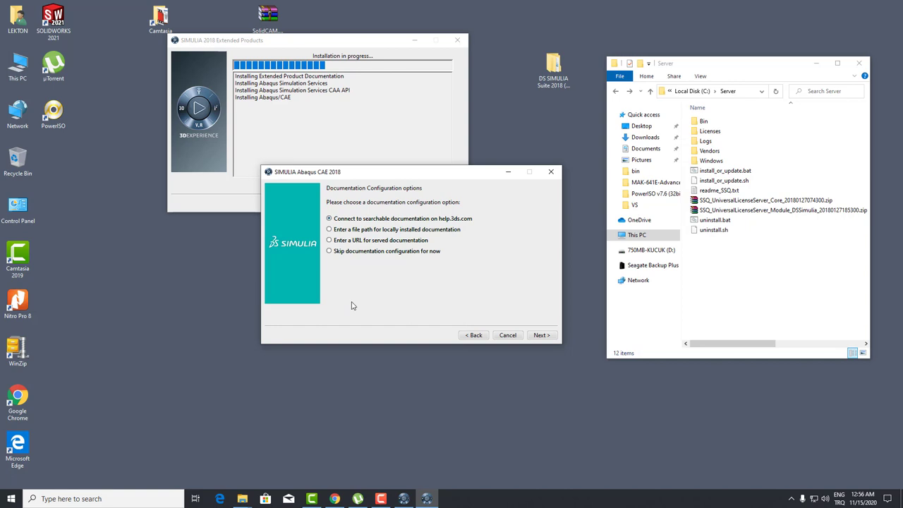
# Step: Skip the documentation configuration and start the Abaqus CAE installation with C:\temp as the working directory
pyautogui.press('F9')
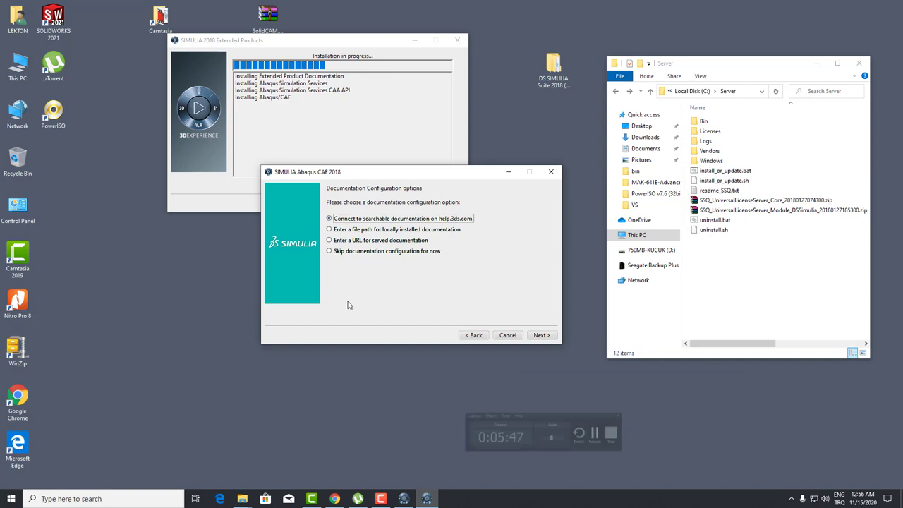
pyautogui.click(329, 252)
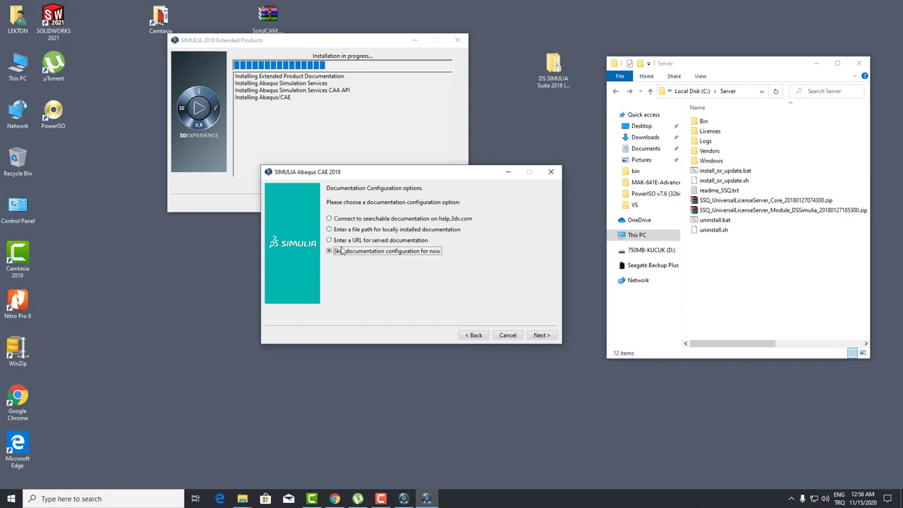
pyautogui.click(542, 336)
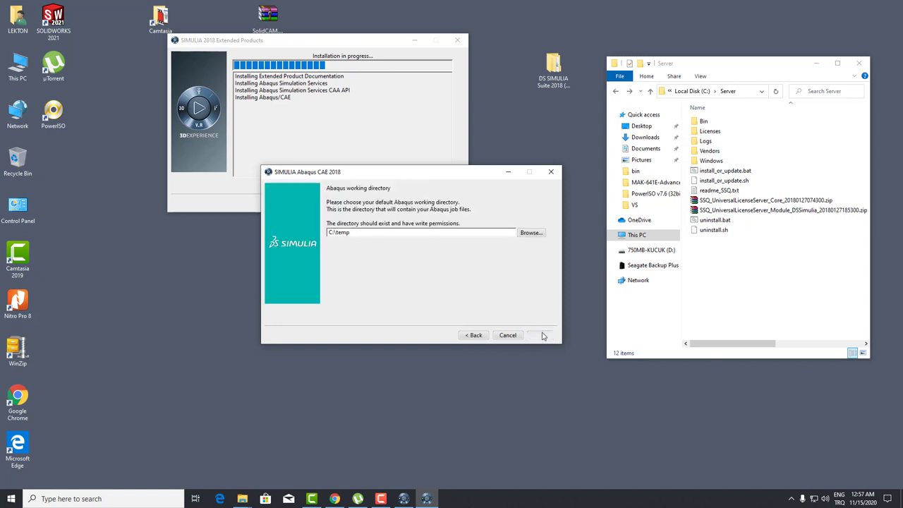
pyautogui.click(542, 335)
pyautogui.click(542, 336)
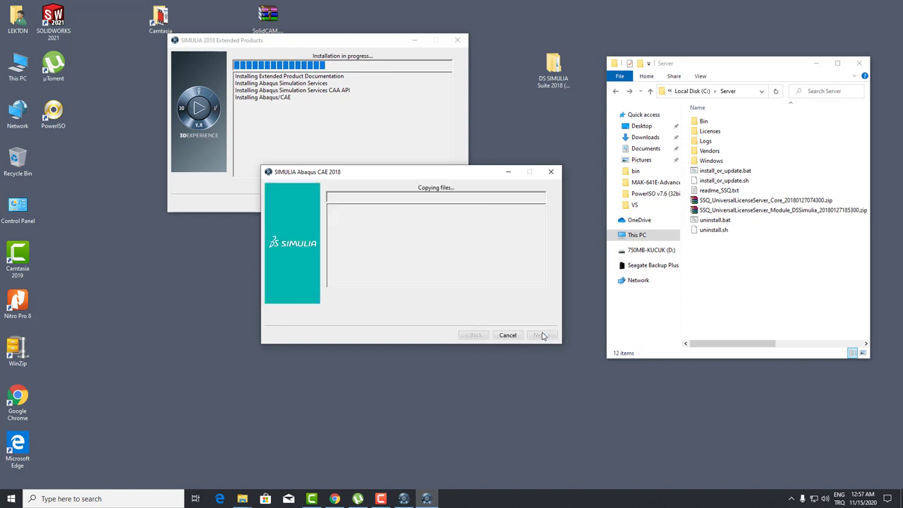
# Step: Move the Abaqus CAE installer clear of the suite progress window and close it once the installation has finished
pyautogui.moveTo(434, 175); pyautogui.dragTo(407, 231)
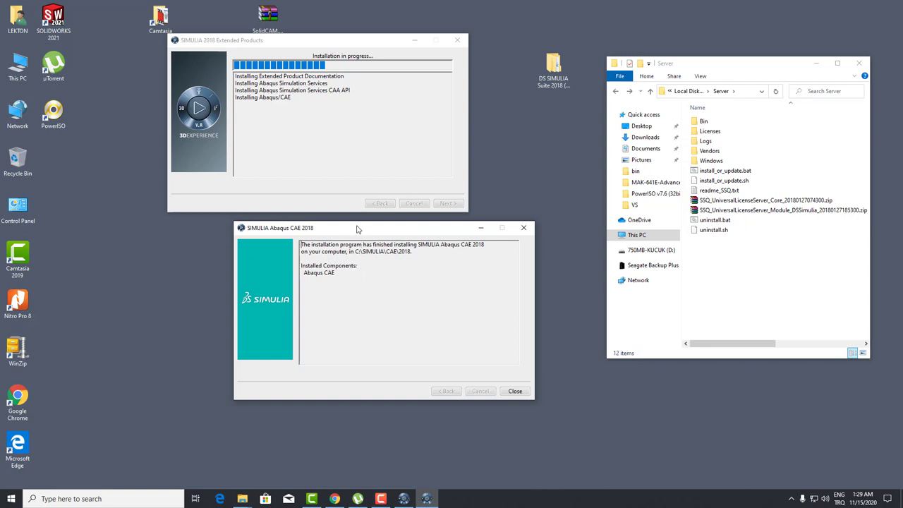
pyautogui.moveTo(357, 229); pyautogui.dragTo(328, 223)
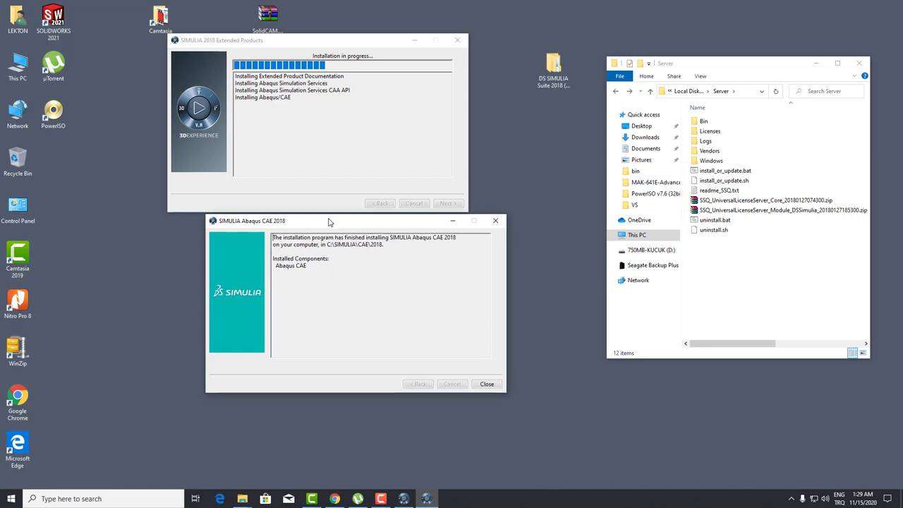
pyautogui.click(487, 384)
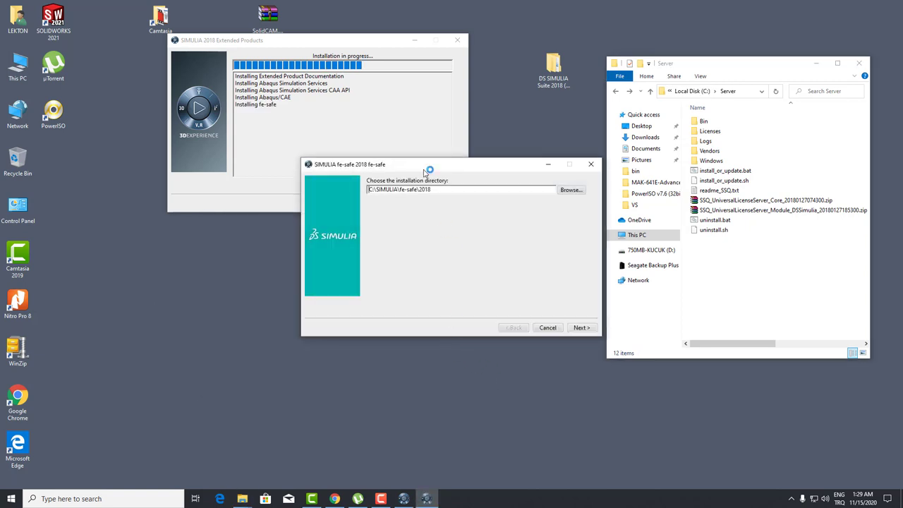
# Step: Install fe-safe with all listed components in C:\SIMULIA\fe-safe\2018 and close its finished installer
pyautogui.moveTo(460, 173); pyautogui.dragTo(445, 213)
pyautogui.click(573, 370)
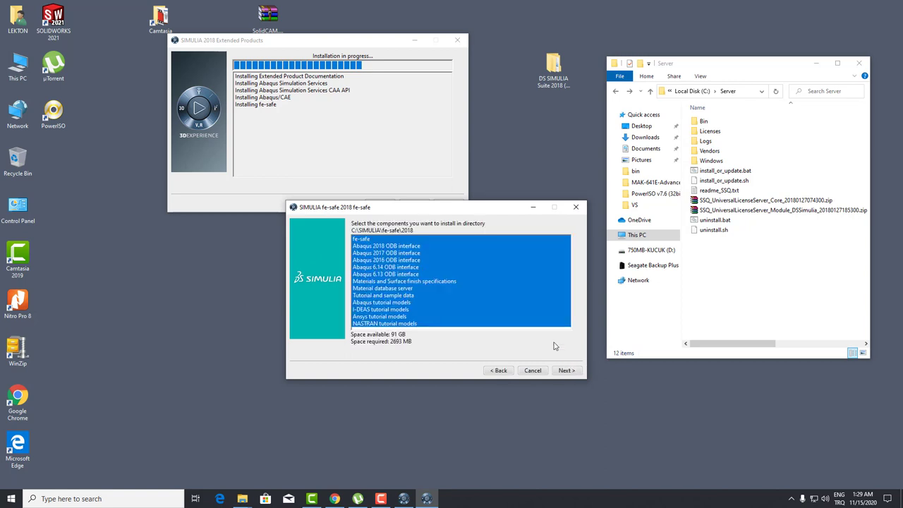
pyautogui.click(571, 371)
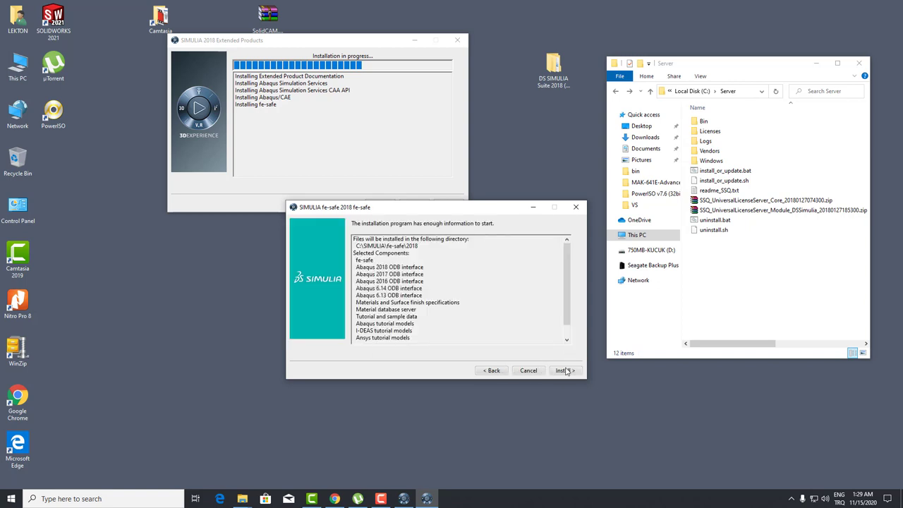
pyautogui.click(566, 372)
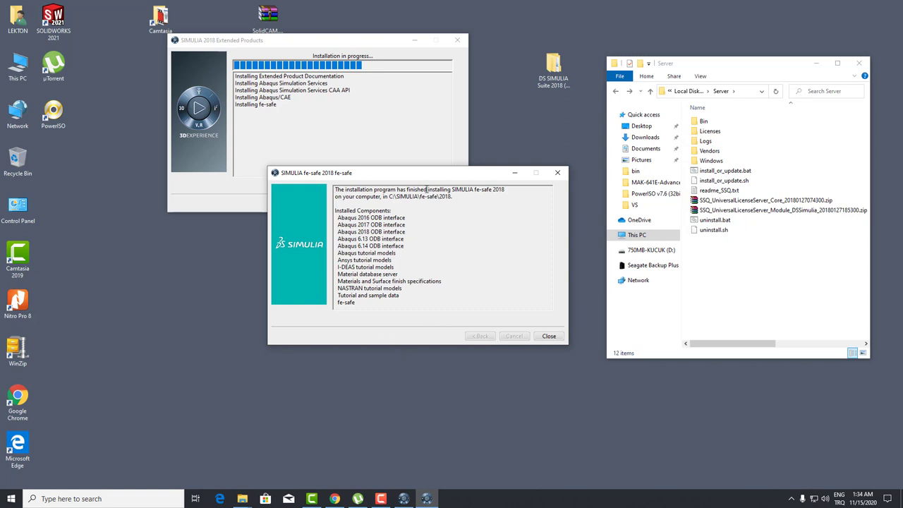
pyautogui.moveTo(428, 173); pyautogui.dragTo(433, 201)
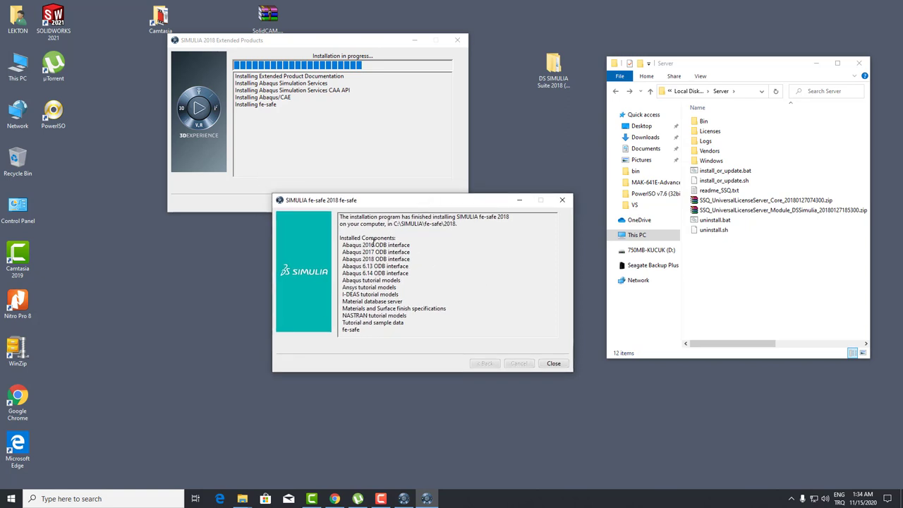
pyautogui.moveTo(422, 204); pyautogui.dragTo(439, 224)
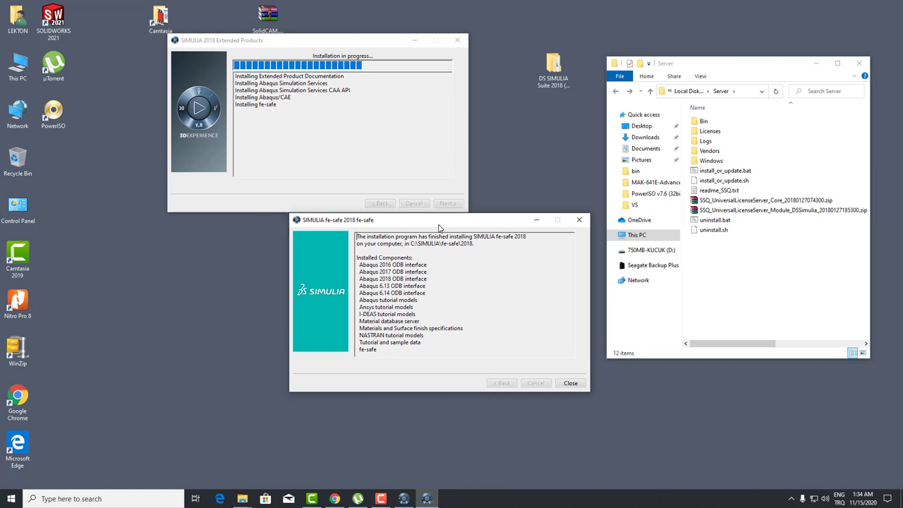
pyautogui.click(570, 383)
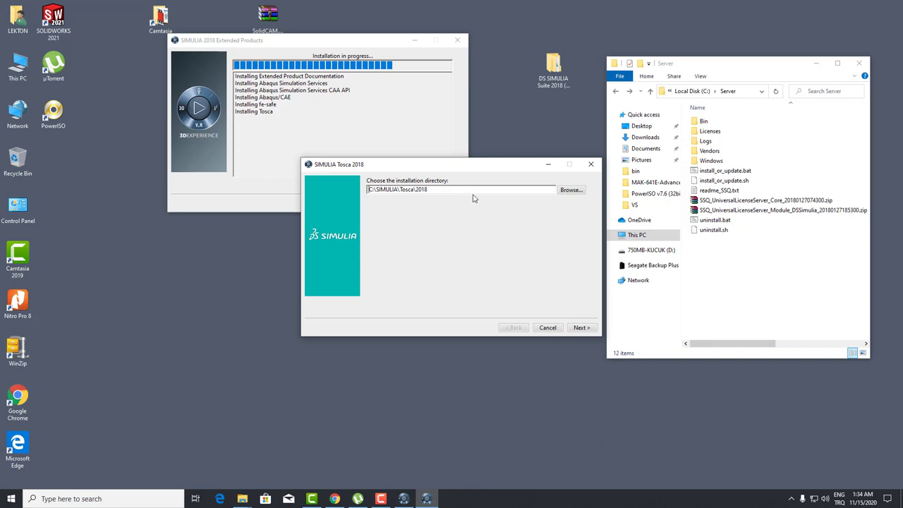
# Step: Keep C:\SIMULIA\Tosca\2018 as the Tosca installation directory and skip its documentation configuration
pyautogui.moveTo(466, 167); pyautogui.dragTo(470, 194)
pyautogui.click(587, 355)
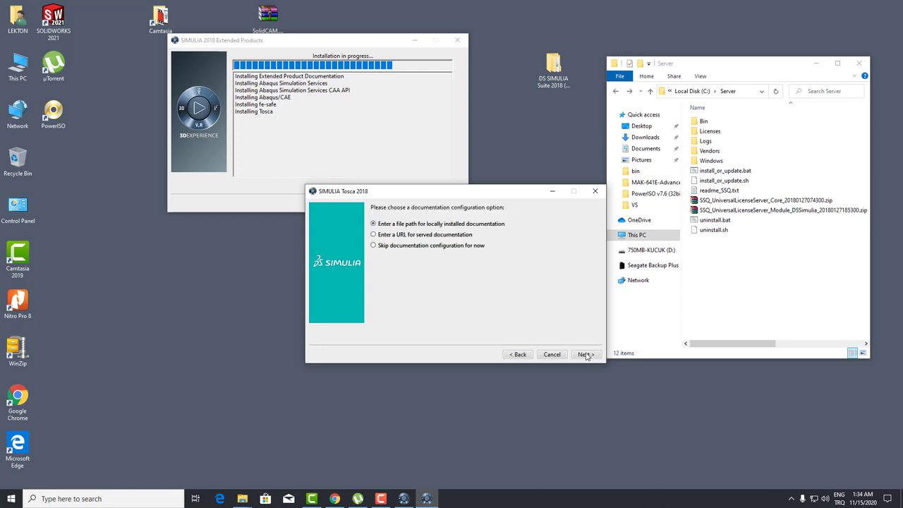
pyautogui.press('F9')
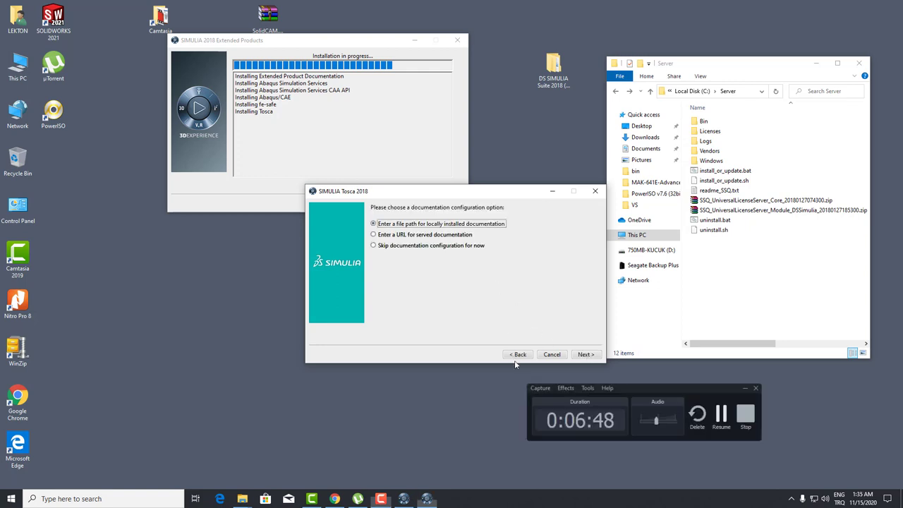
pyautogui.click(374, 246)
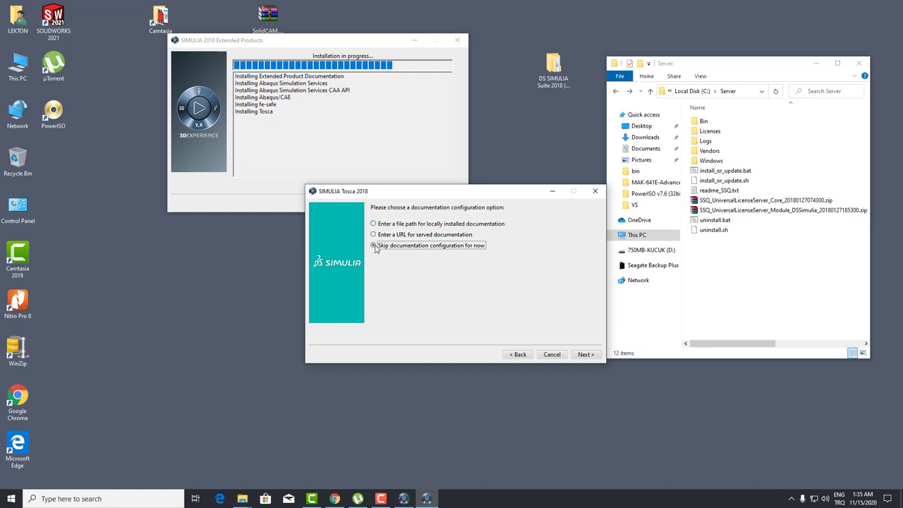
pyautogui.click(550, 355)
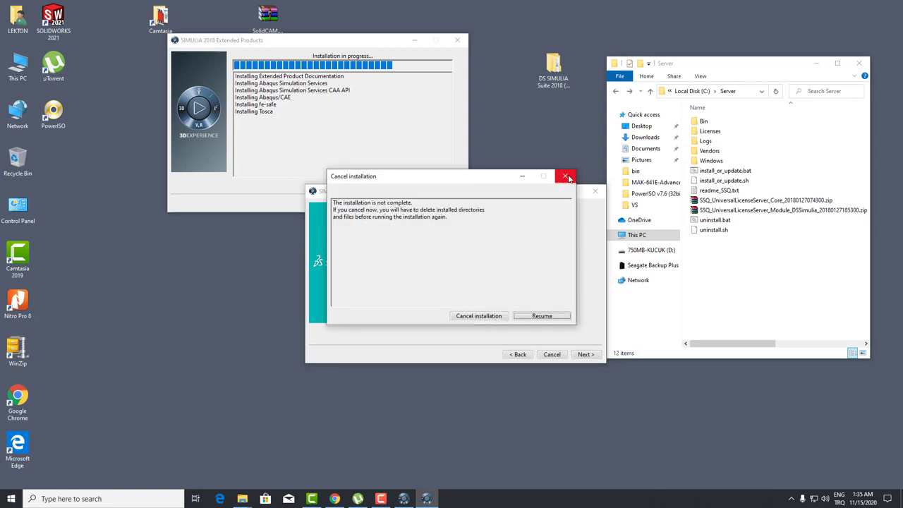
pyautogui.click(542, 317)
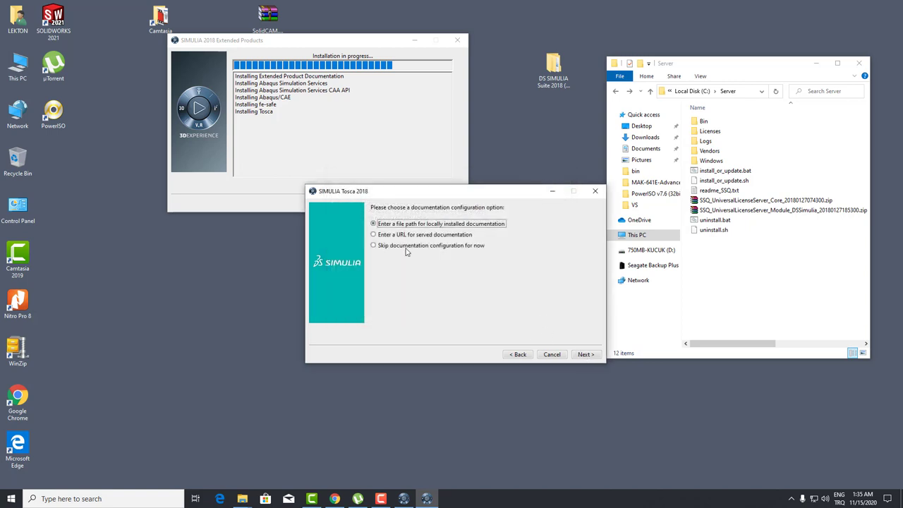
pyautogui.click(374, 246)
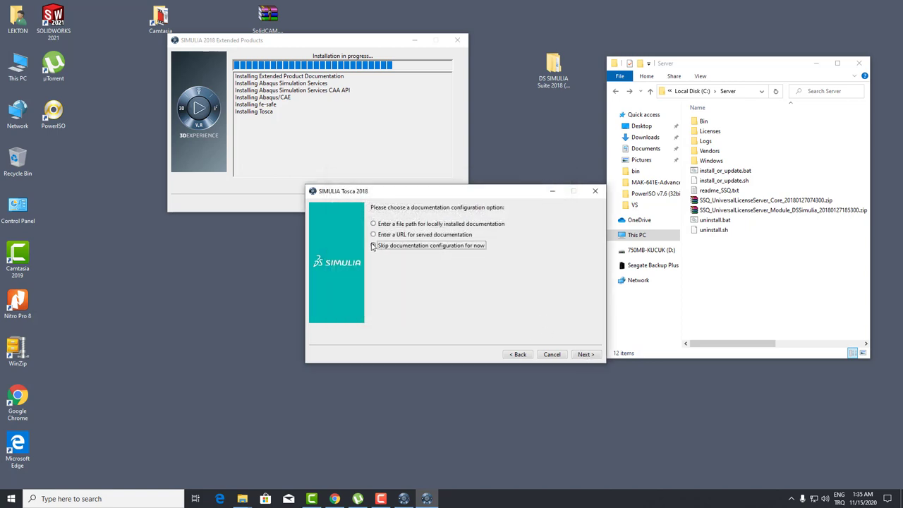
pyautogui.click(586, 355)
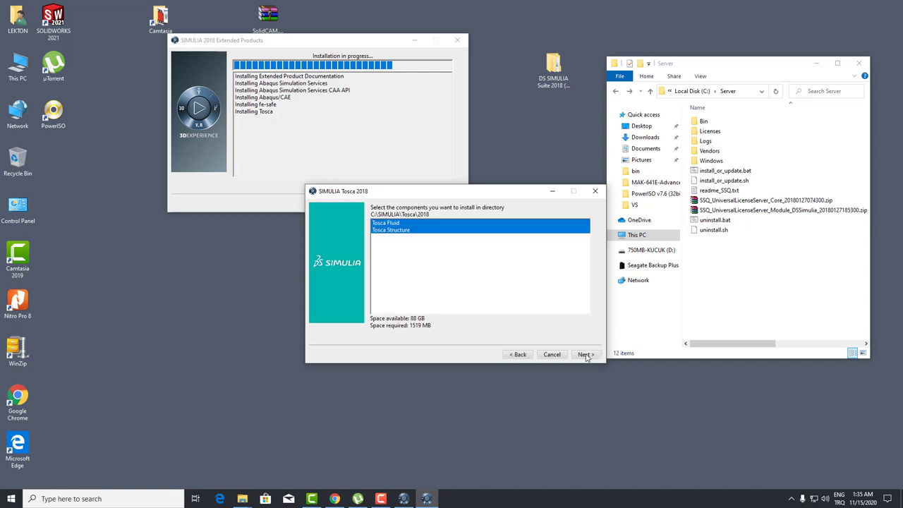
# Step: Install Tosca Fluid and Tosca Structure with only the ABAQUS interface and blank STAR-CCM+ fields, and close the finished installer
pyautogui.click(586, 355)
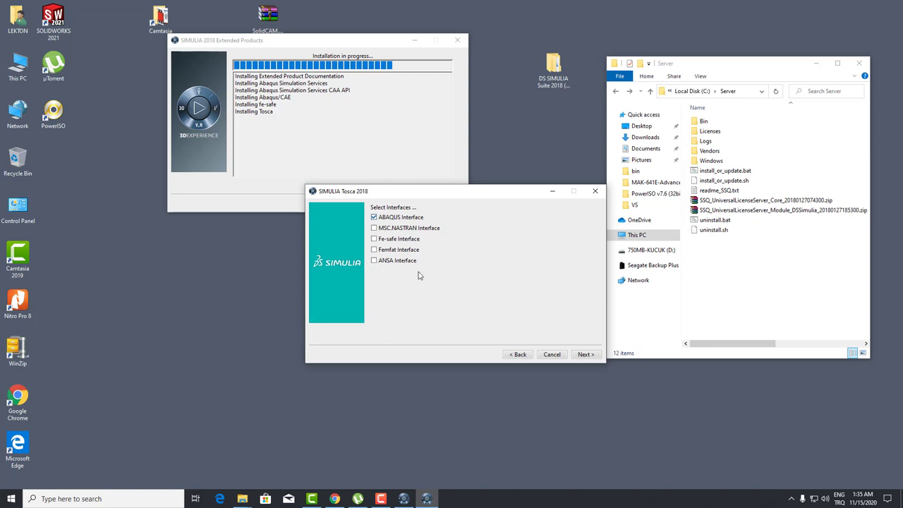
pyautogui.click(587, 356)
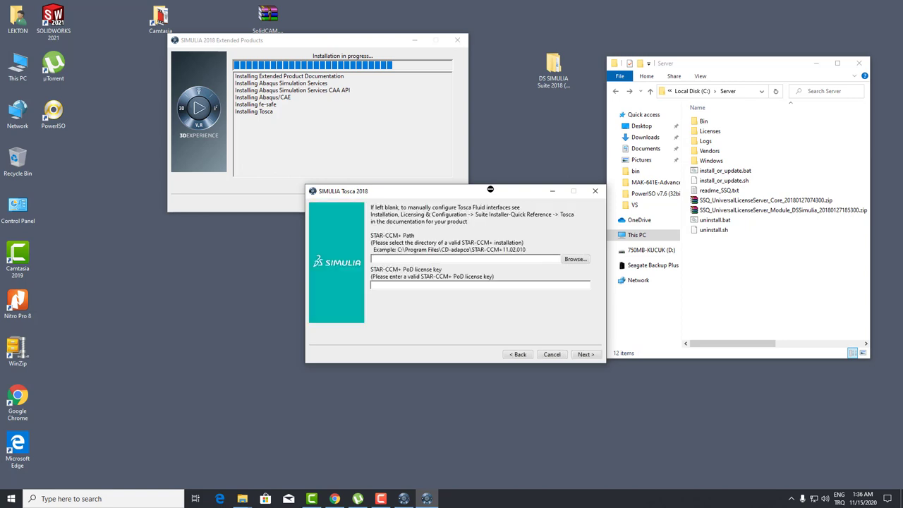
pyautogui.click(583, 355)
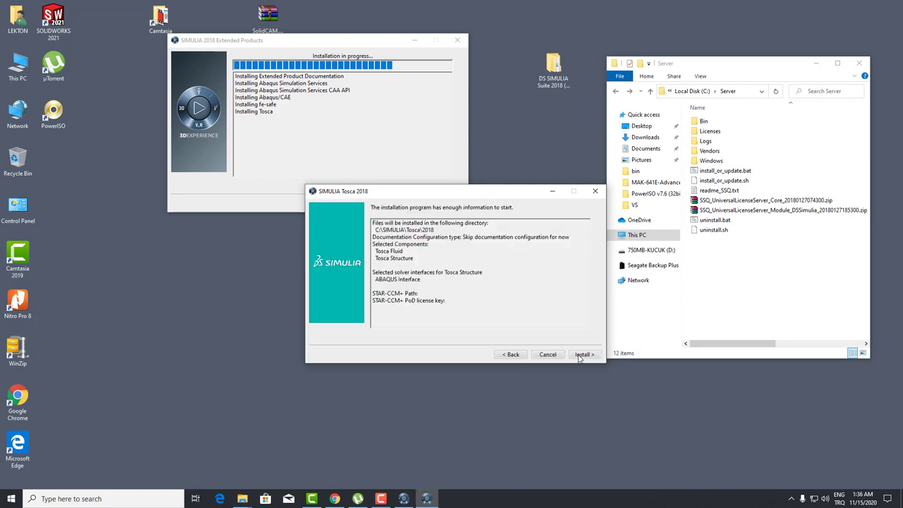
pyautogui.click(581, 355)
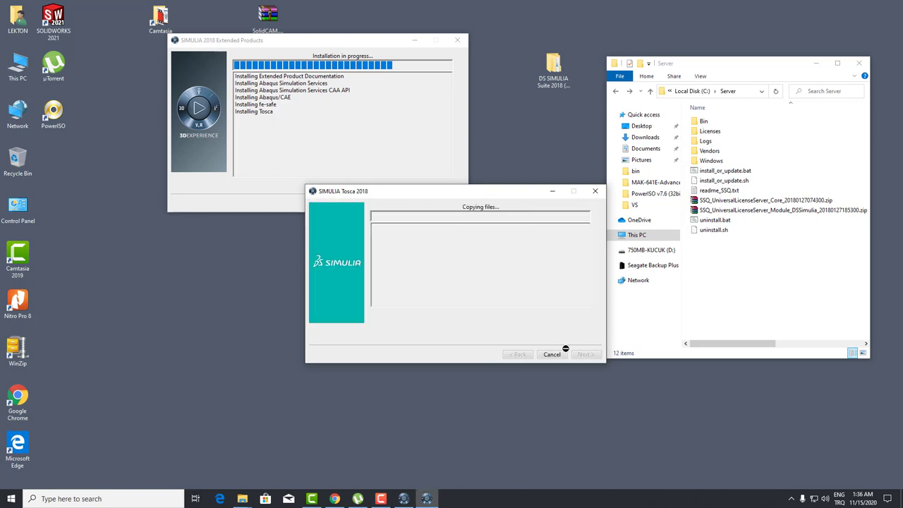
pyautogui.moveTo(484, 196); pyautogui.dragTo(454, 164)
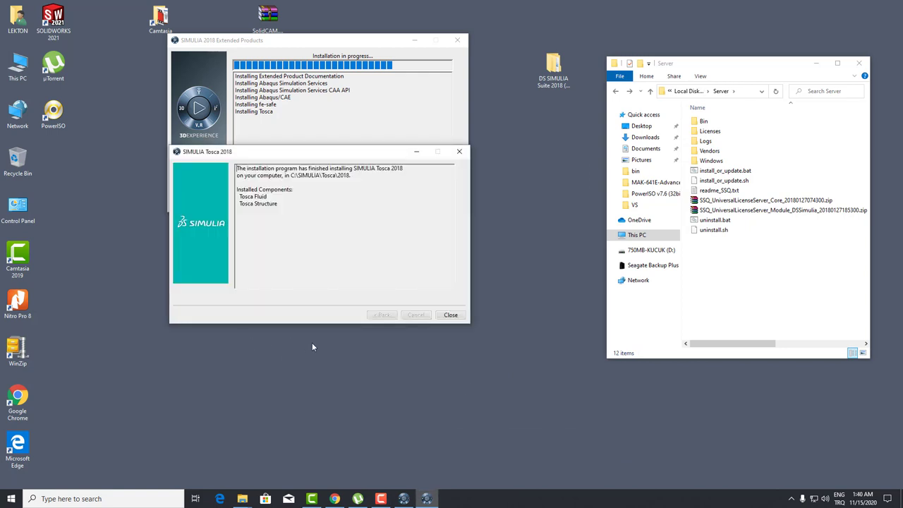
pyautogui.click(451, 315)
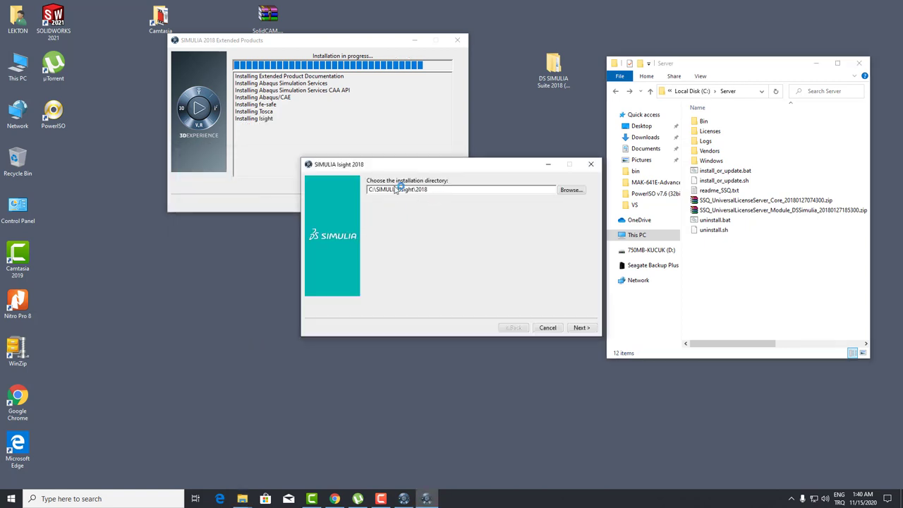
# Step: Set up Isight in C:\SIMULIA\Isight\2018 with all listed components, without the TomEE Configuration Utility, and skip the SEE Server connection details
pyautogui.click(591, 330)
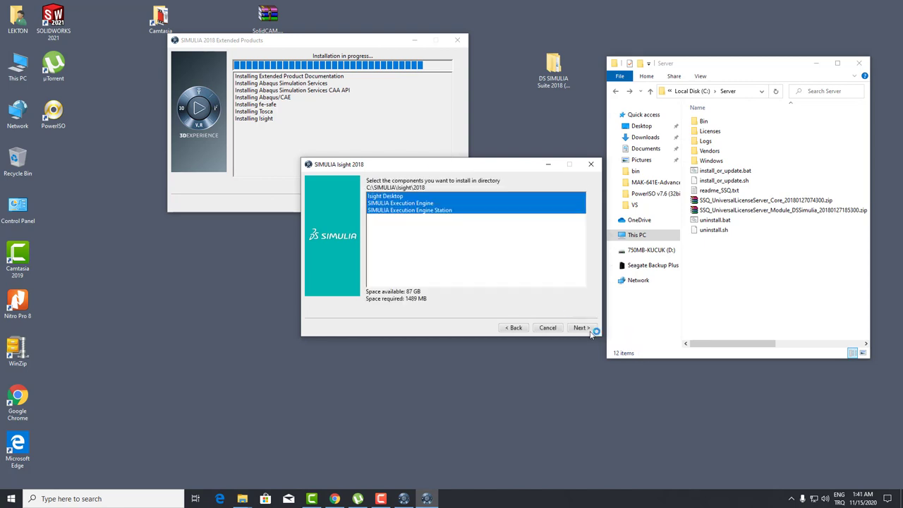
pyautogui.click(590, 332)
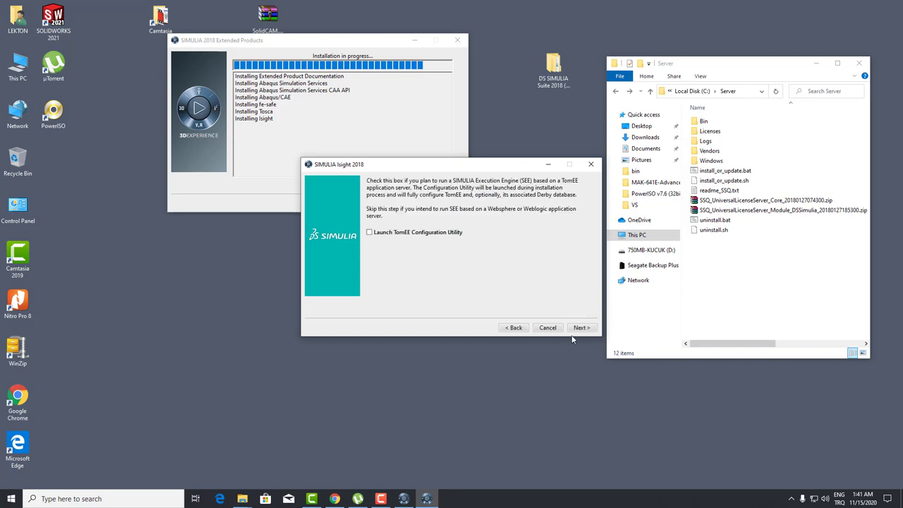
pyautogui.click(575, 330)
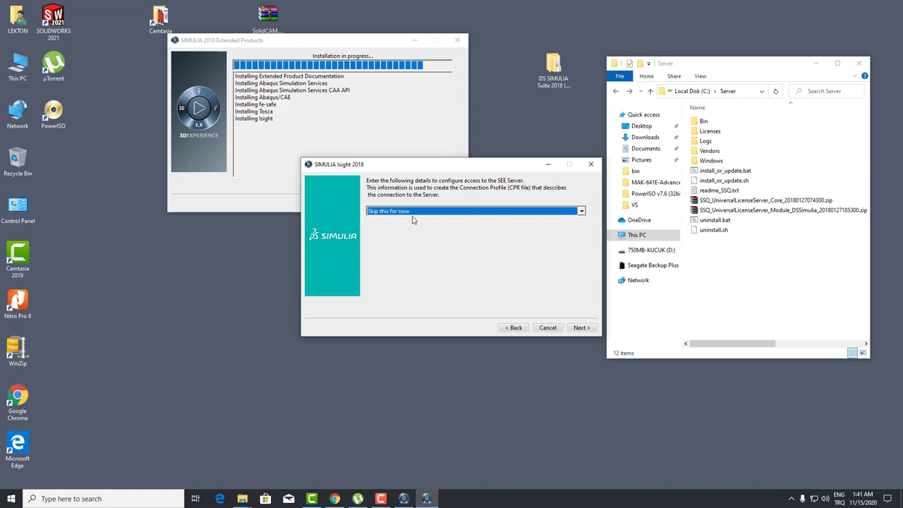
pyautogui.click(583, 329)
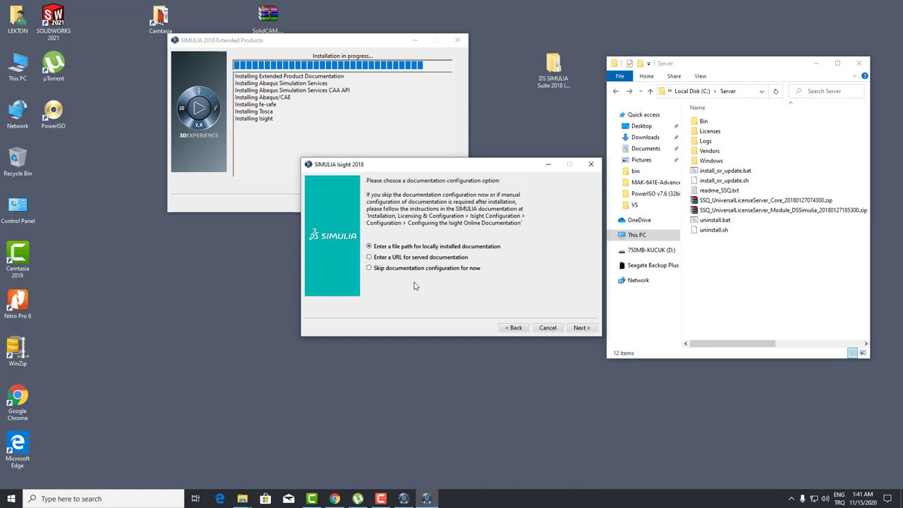
# Step: Skip the Isight documentation configuration, run the installation and close its finished installer
pyautogui.click(374, 271)
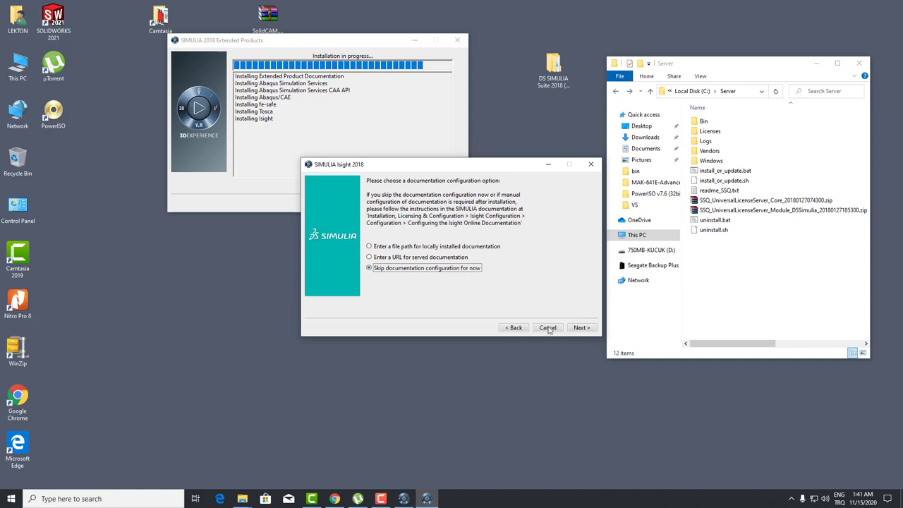
pyautogui.click(582, 328)
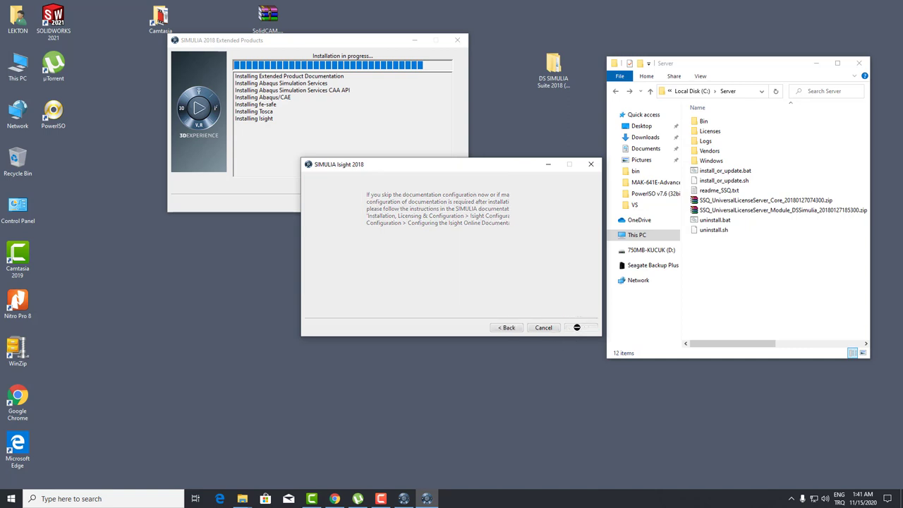
pyautogui.click(577, 328)
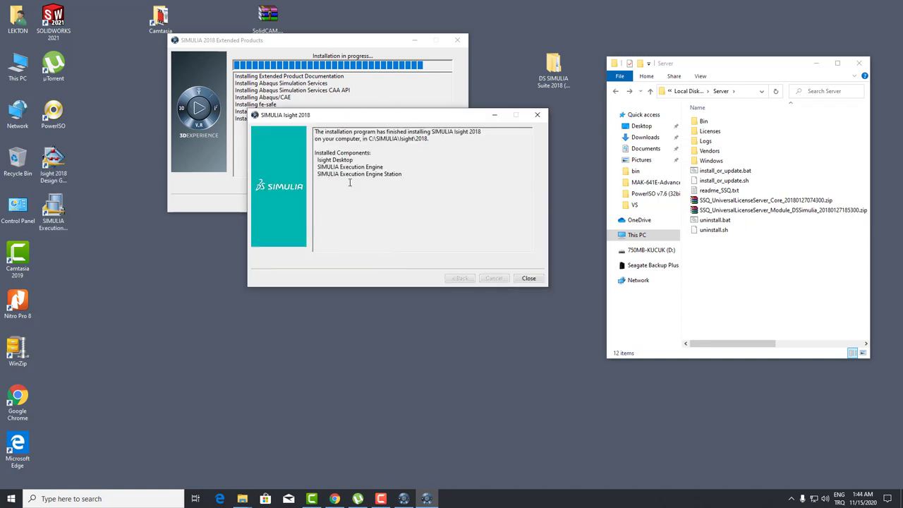
pyautogui.click(528, 279)
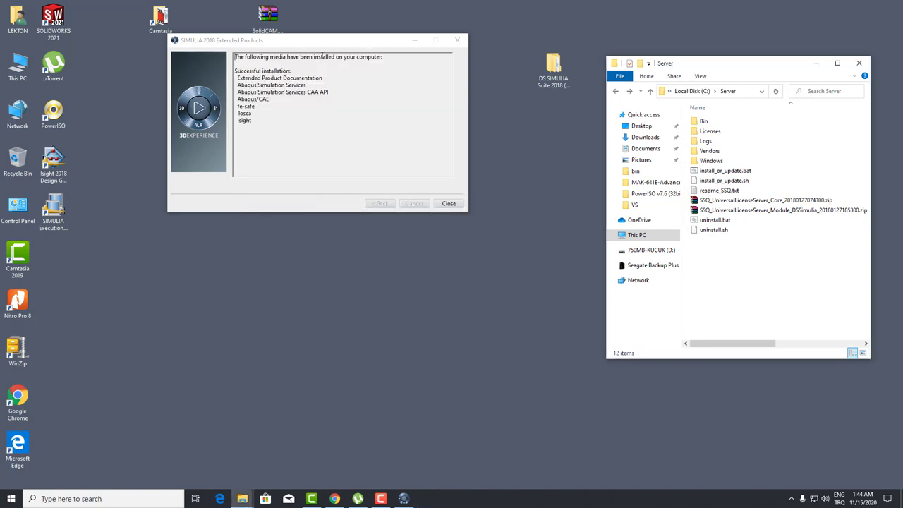
# Step: Review the list of successfully installed media in the SIMULIA 2018 Extended Products window and close the suite installer
pyautogui.moveTo(322, 43); pyautogui.dragTo(404, 180)
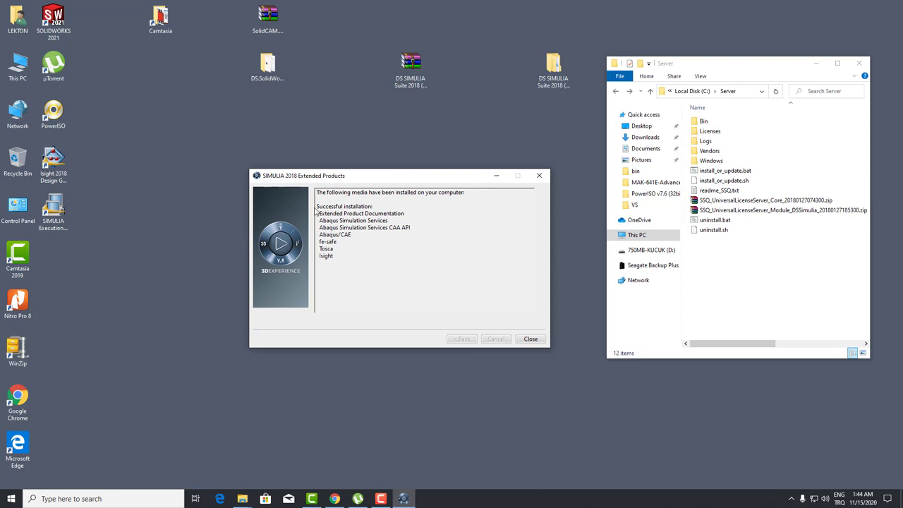
pyautogui.moveTo(317, 207); pyautogui.dragTo(388, 261)
pyautogui.click(341, 227)
pyautogui.click(529, 339)
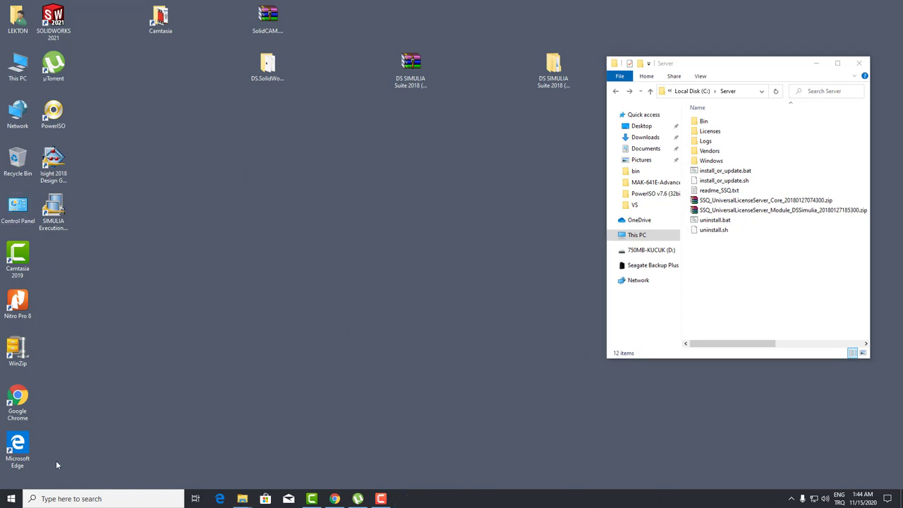
# Step: Launch Abaqus CAE from its Dassault Systemes SIMULIA program group and move its console window towards the middle of the desktop
pyautogui.click(11, 499)
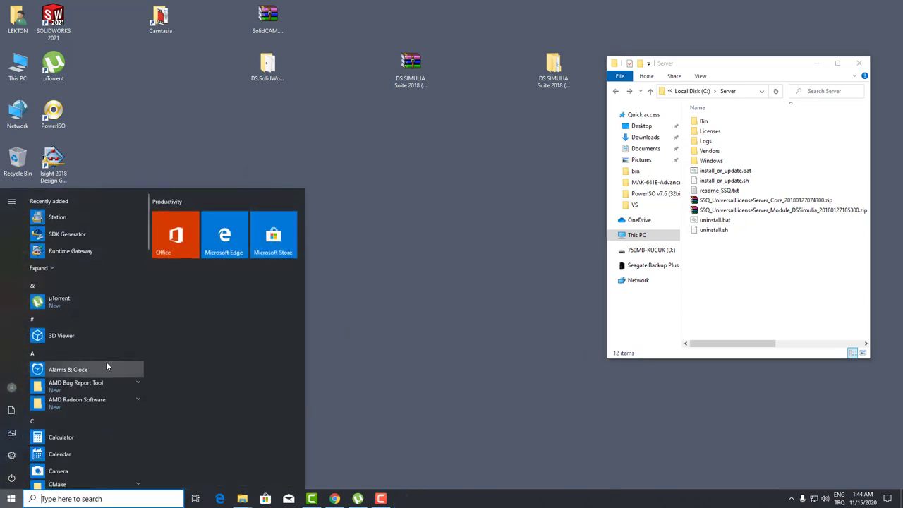
pyautogui.scroll(-5, 106, 362)
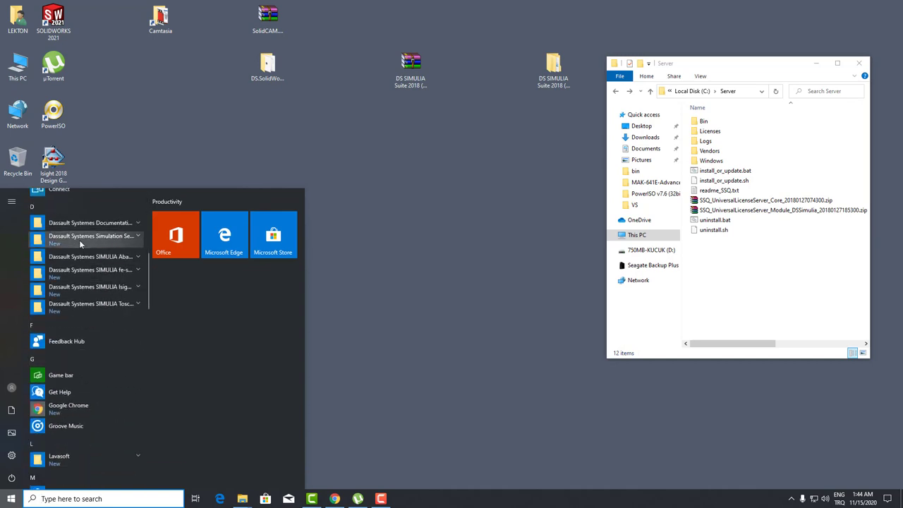
pyautogui.click(81, 257)
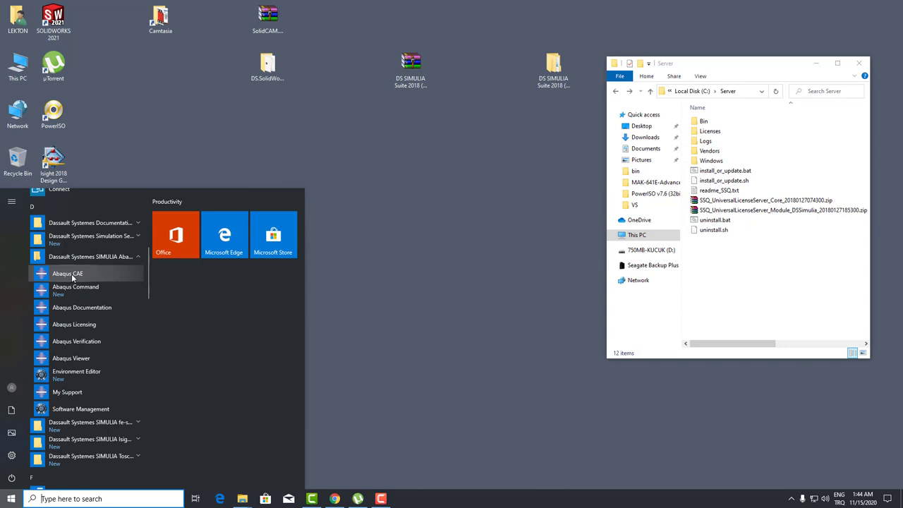
pyautogui.click(70, 275)
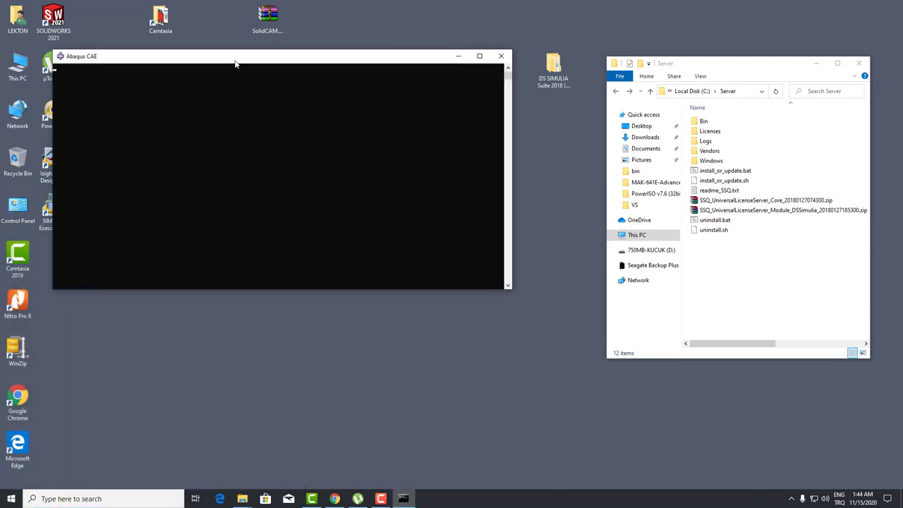
pyautogui.moveTo(236, 63); pyautogui.dragTo(384, 156)
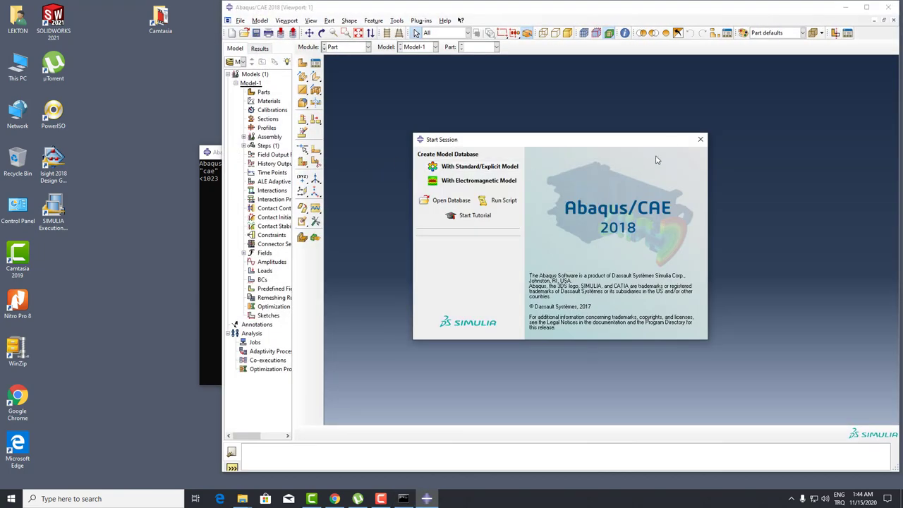
# Step: Dismiss the Start Session dialog, inspect the Abaqus/CAE 2018 window and close the program
pyautogui.click(700, 139)
pyautogui.moveTo(575, 12); pyautogui.dragTo(491, 12)
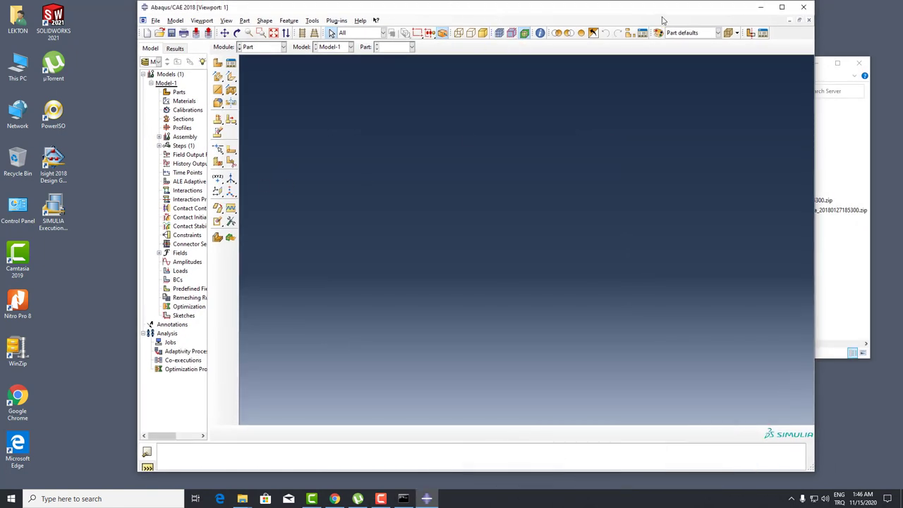
pyautogui.click(805, 6)
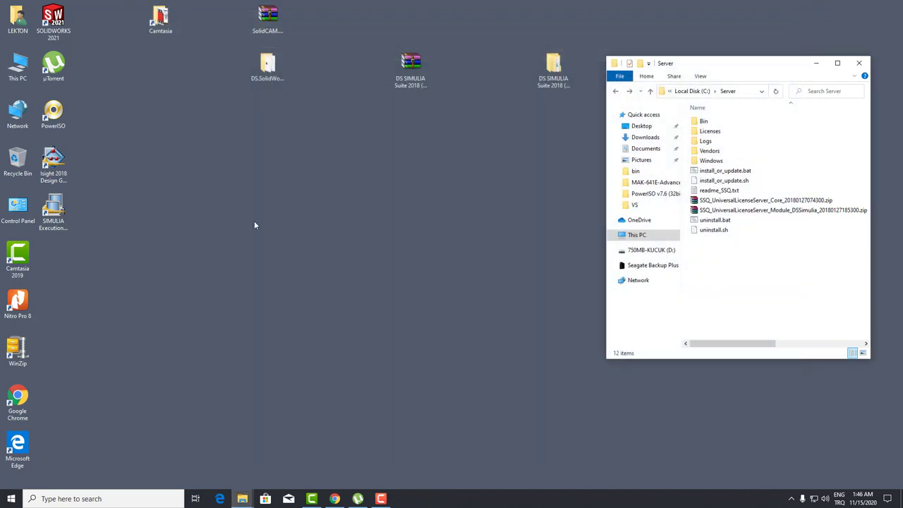
# Step: Launch fe-safe 2018 from its Dassault Systemes SIMULIA program group
pyautogui.click(11, 499)
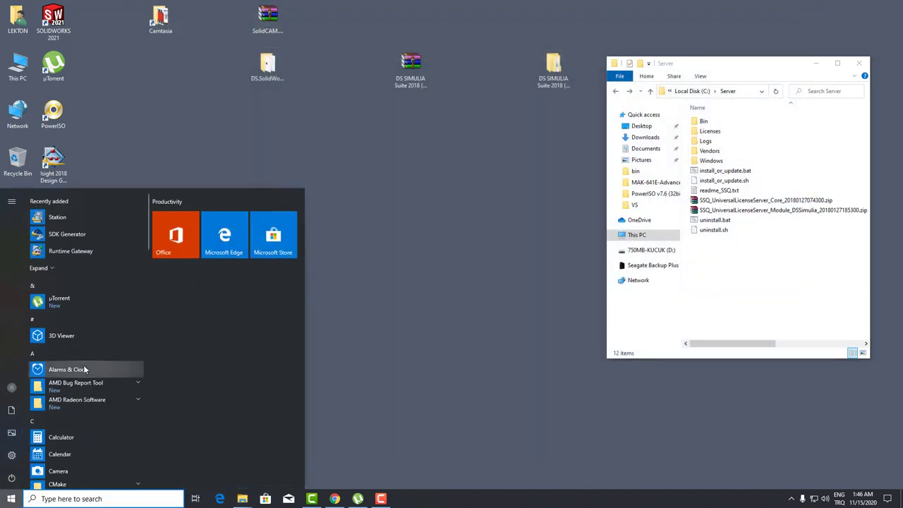
pyautogui.scroll(-5, 84, 365)
pyautogui.click(87, 288)
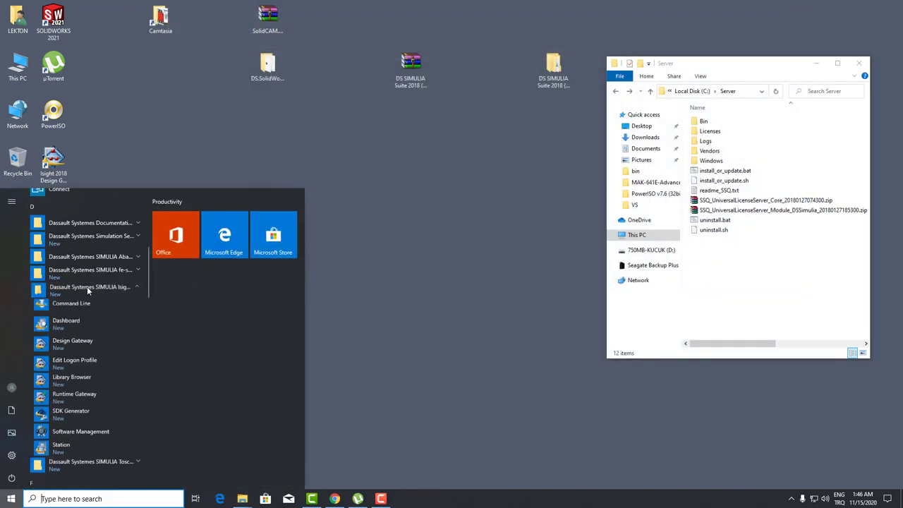
pyautogui.click(80, 270)
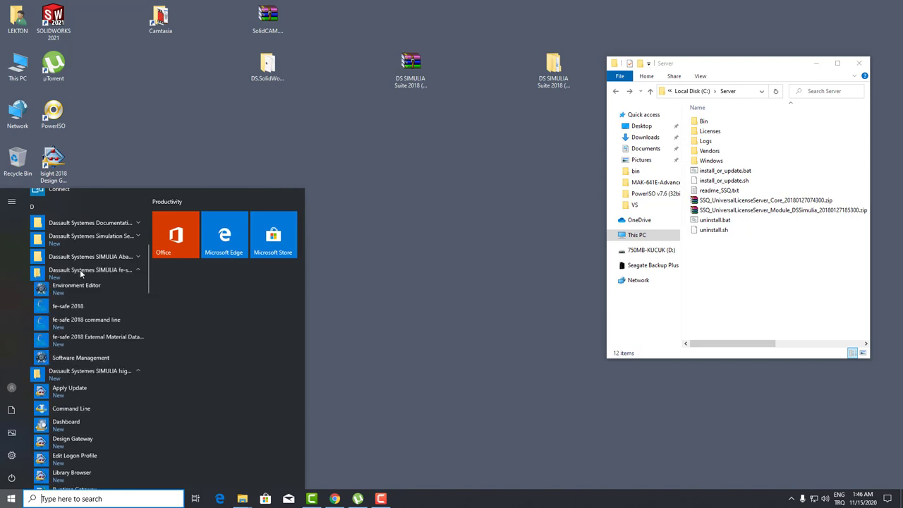
pyautogui.click(74, 307)
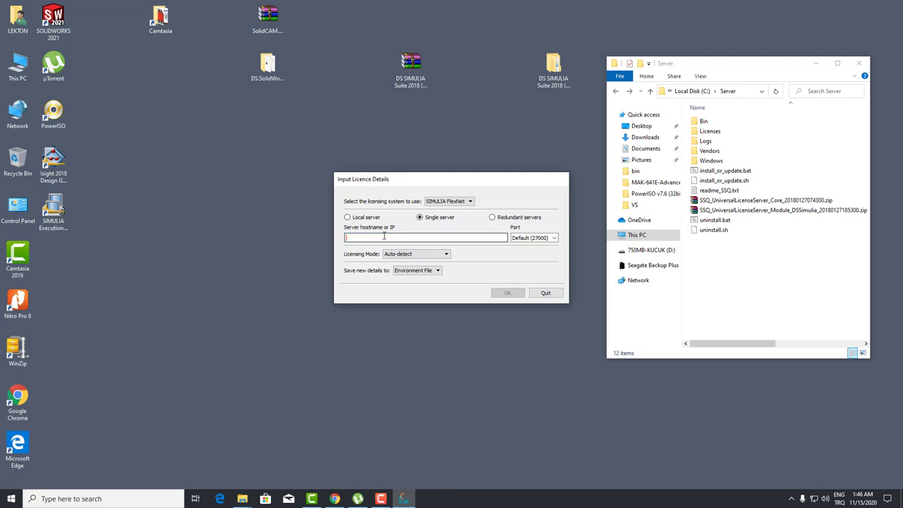
# Step: Configure fe-safe's single SIMULIA FlexNet licence server with hostname LEKTON and port 27800, and accept the details
pyautogui.write('lekton')
pyautogui.moveTo(372, 238); pyautogui.dragTo(307, 239)
pyautogui.write('LEKTON')
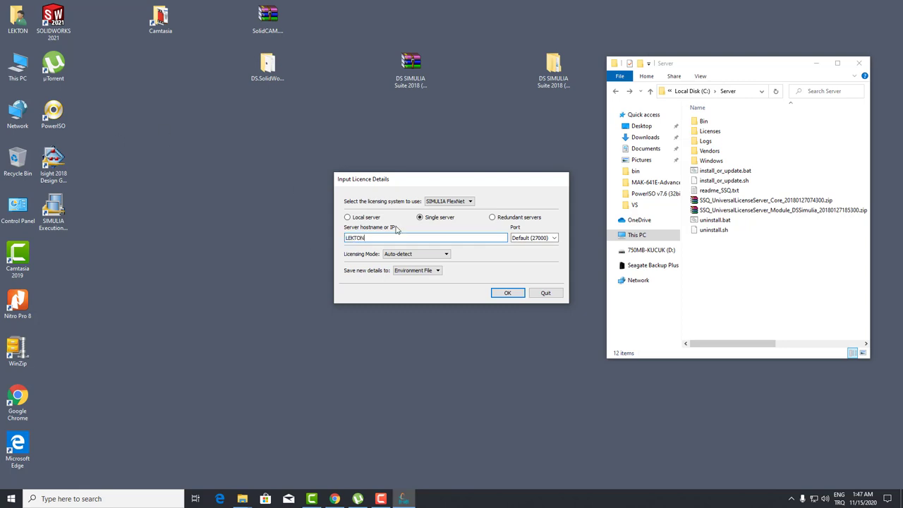
pyautogui.click(531, 239)
pyautogui.write('27800')
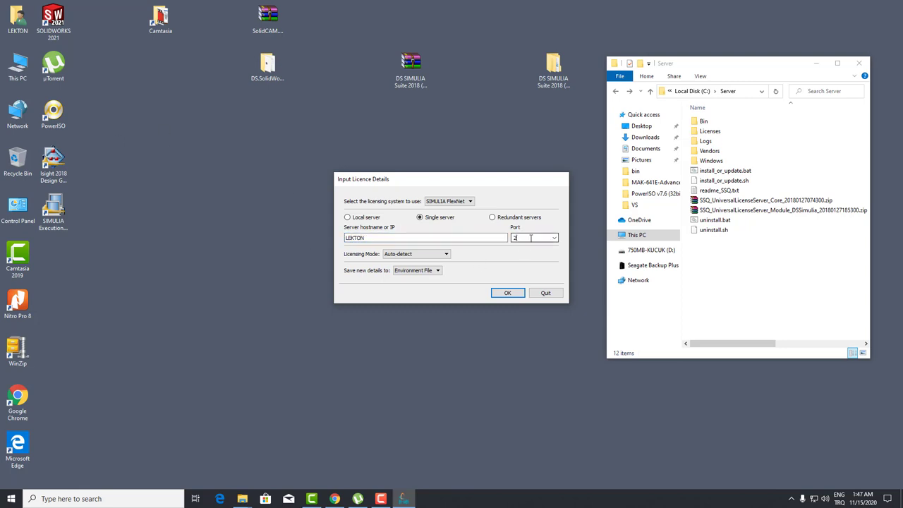
pyautogui.click(507, 293)
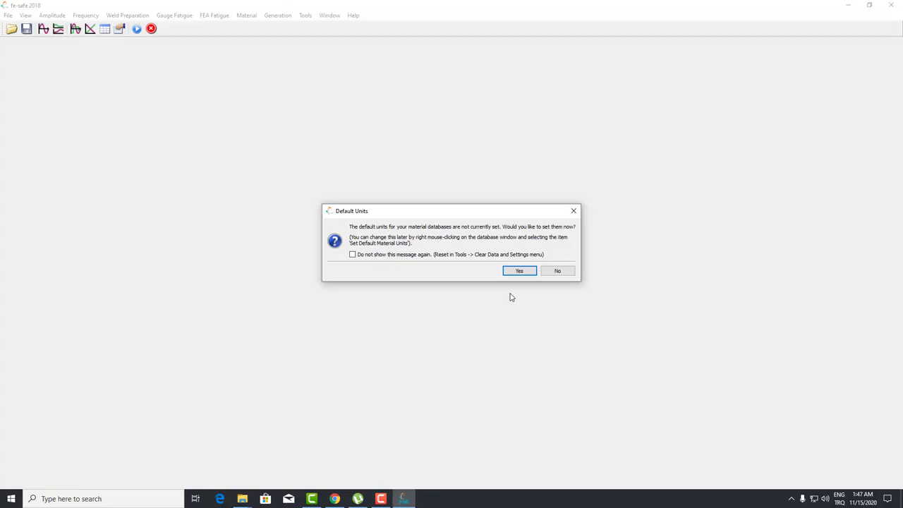
# Step: Turn off the default units reminder, accept Metric as the material default units, and quit fe-safe from its welcome screen
pyautogui.click(353, 254)
pyautogui.click(528, 273)
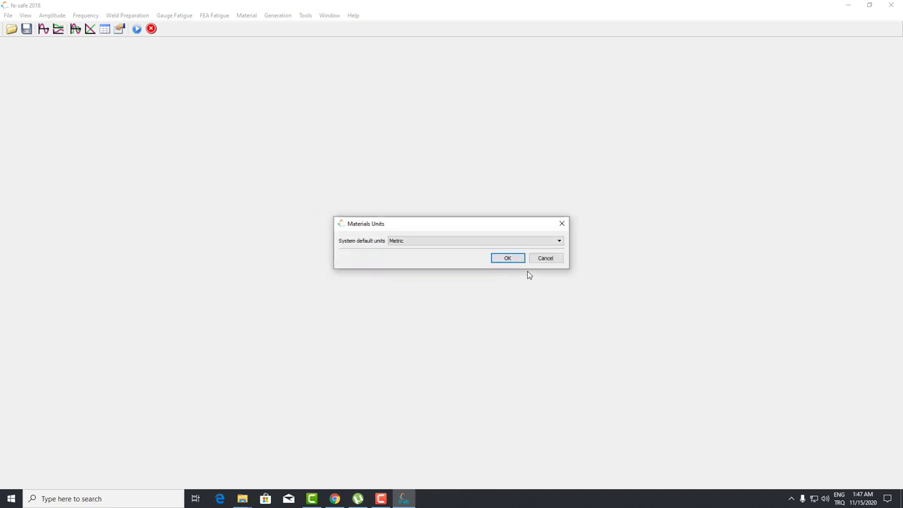
pyautogui.click(513, 260)
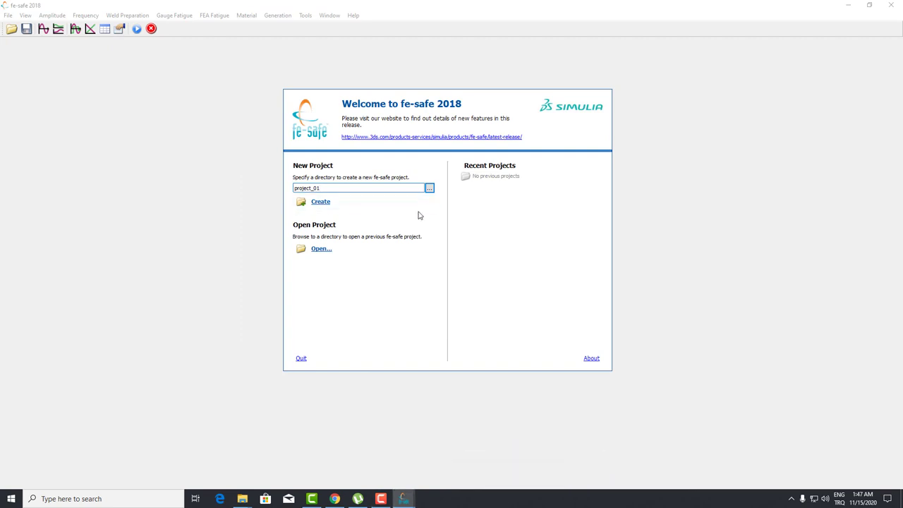
pyautogui.click(302, 358)
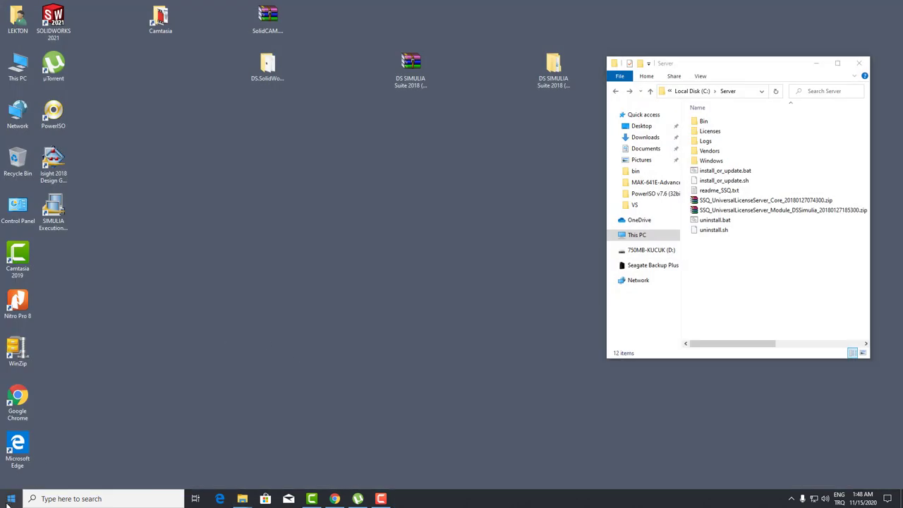
# Step: Examine the installed Abaqus, fe-safe and Isight program groups among the Windows applications
pyautogui.click(11, 499)
pyautogui.scroll(-5, 77, 353)
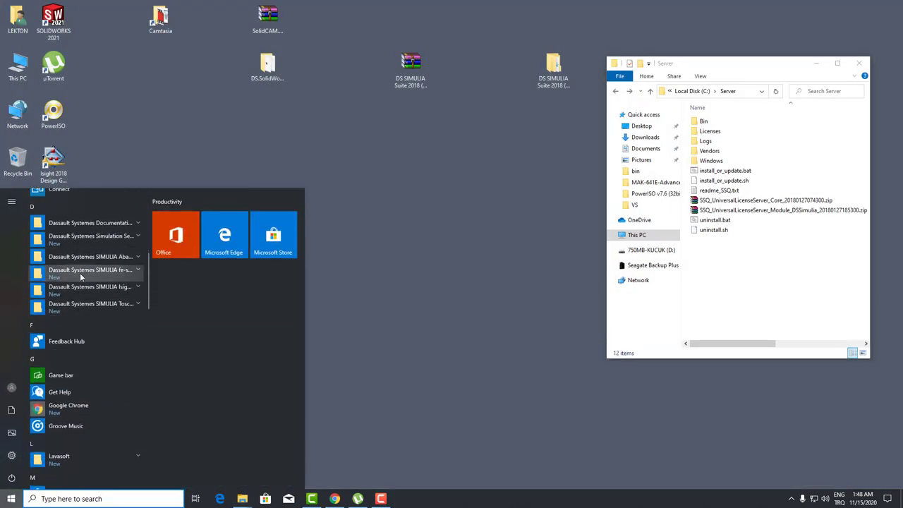
pyautogui.click(81, 258)
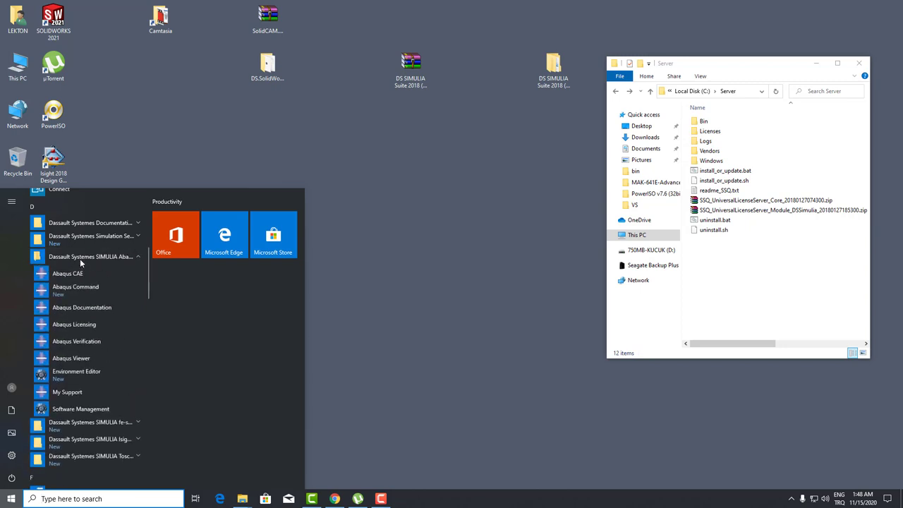
pyautogui.click(90, 422)
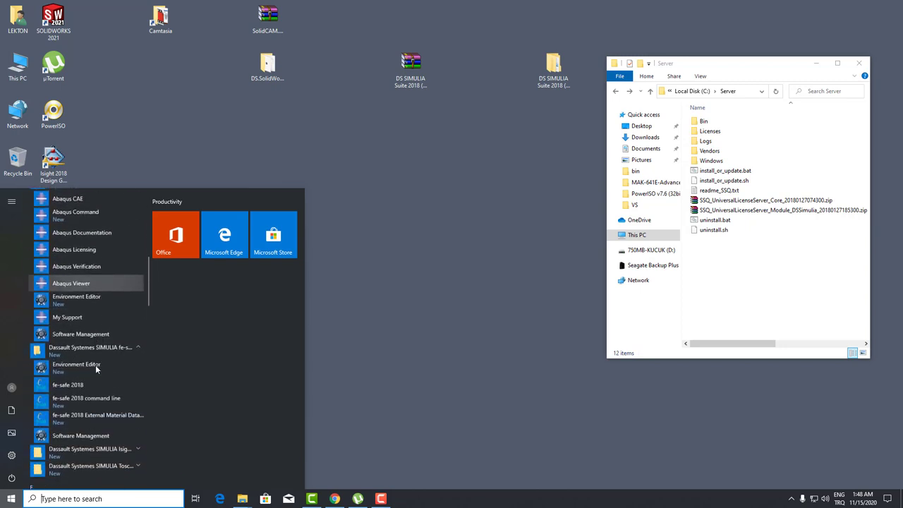
pyautogui.scroll(-1, 91, 374)
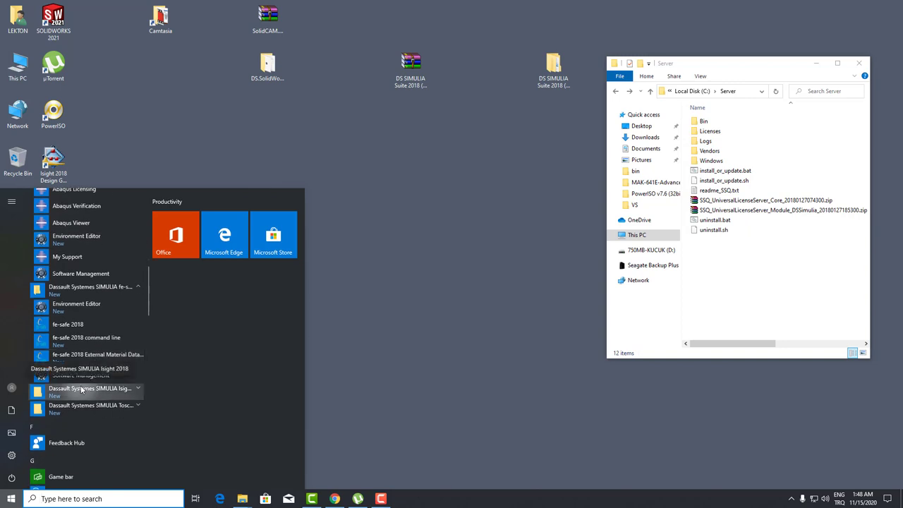
pyautogui.click(81, 389)
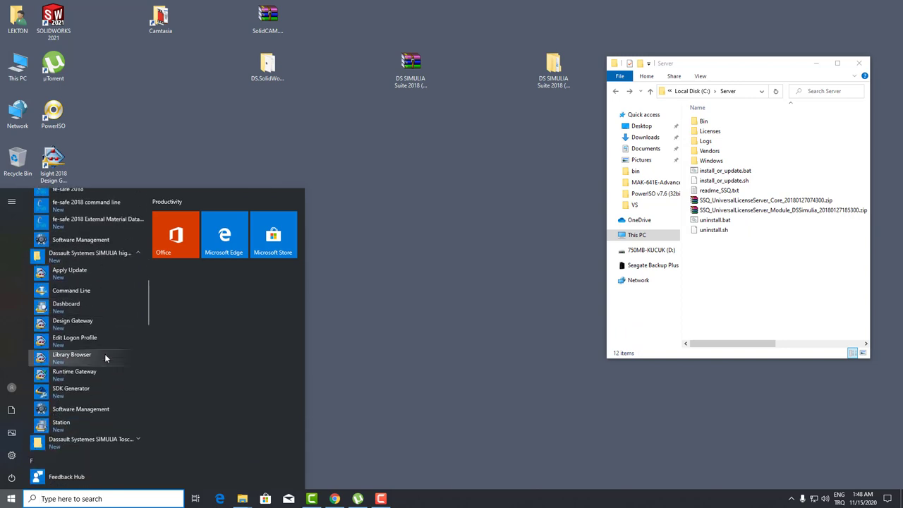
# Step: Launch Tosca Fluid GUI from the Tosca program group and move its window towards the middle of the desktop
pyautogui.click(81, 441)
pyautogui.scroll(-3, 106, 376)
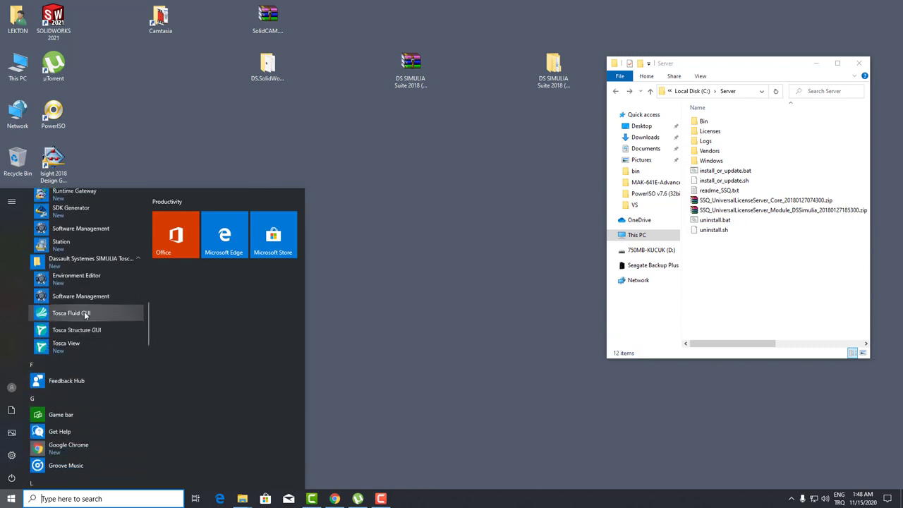
pyautogui.click(84, 312)
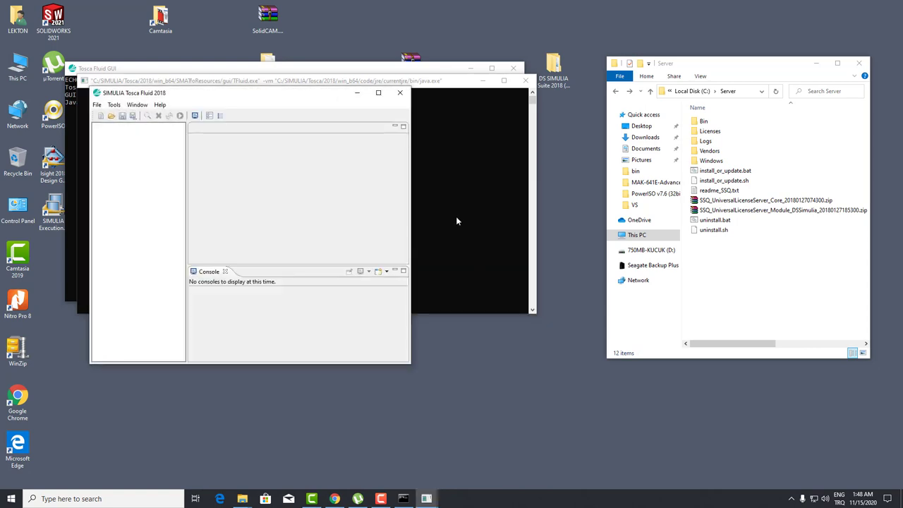
pyautogui.moveTo(275, 96); pyautogui.dragTo(363, 137)
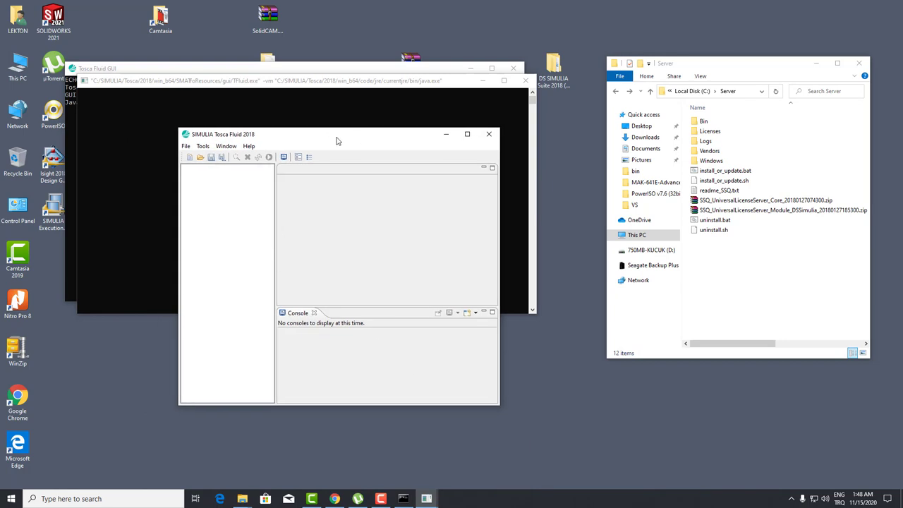
# Step: Close Tosca Fluid and launch Tosca Structure GUI from the Tosca program group
pyautogui.moveTo(336, 141); pyautogui.dragTo(309, 131)
pyautogui.click(461, 125)
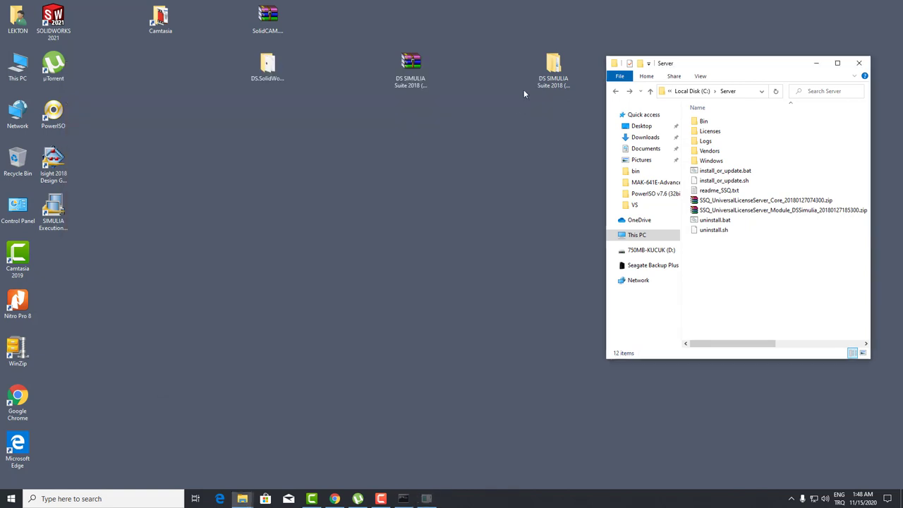
pyautogui.press('super')
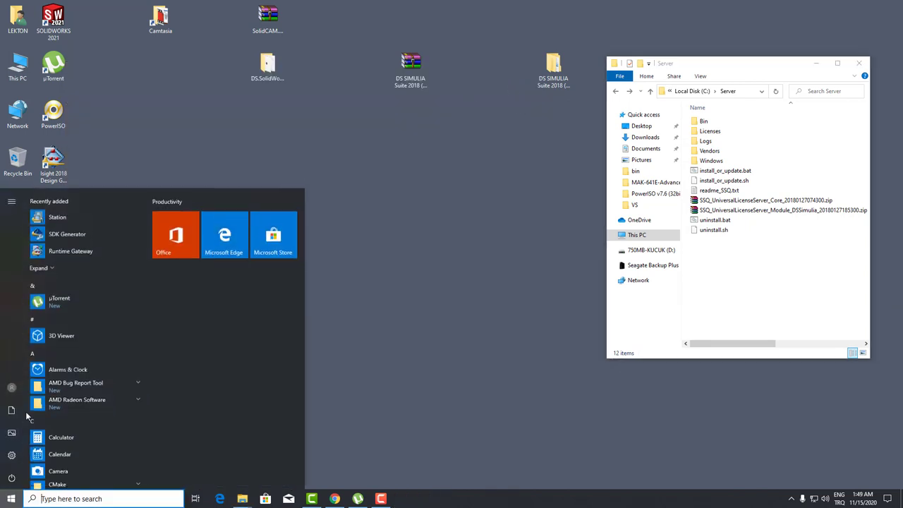
pyautogui.scroll(-10, 65, 328)
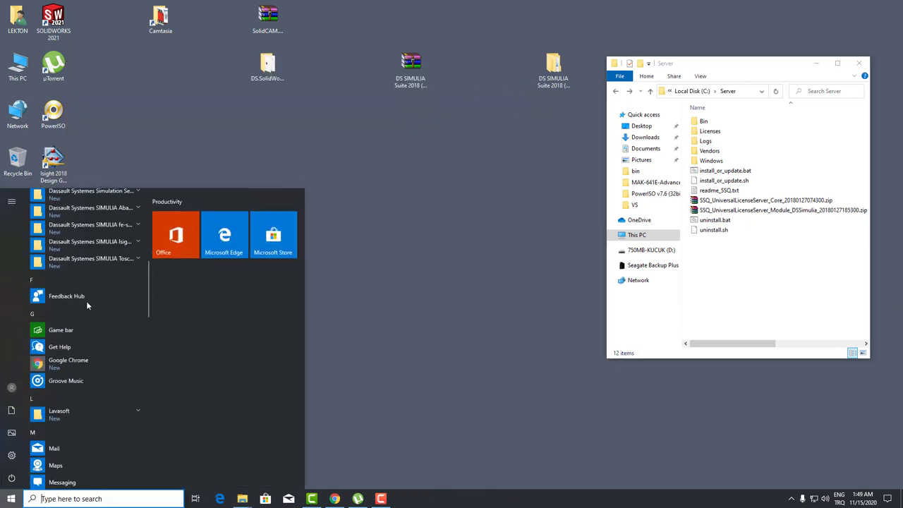
pyautogui.click(90, 260)
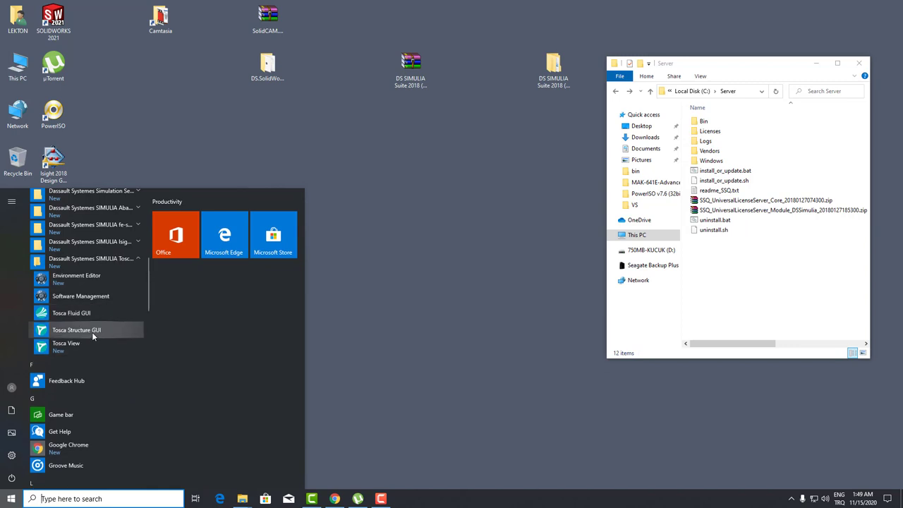
pyautogui.click(95, 331)
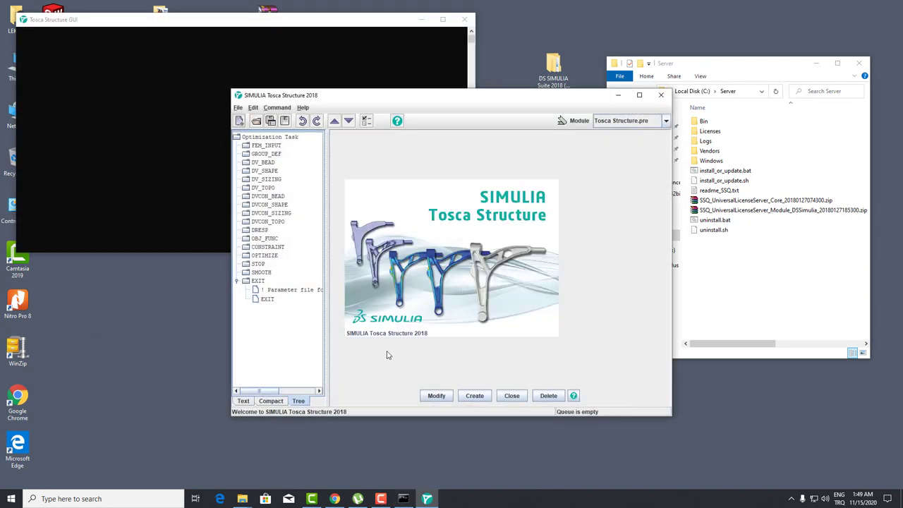
# Step: Select the EXIT group in the Tosca Structure optimization task tree, and quit the program
pyautogui.click(255, 282)
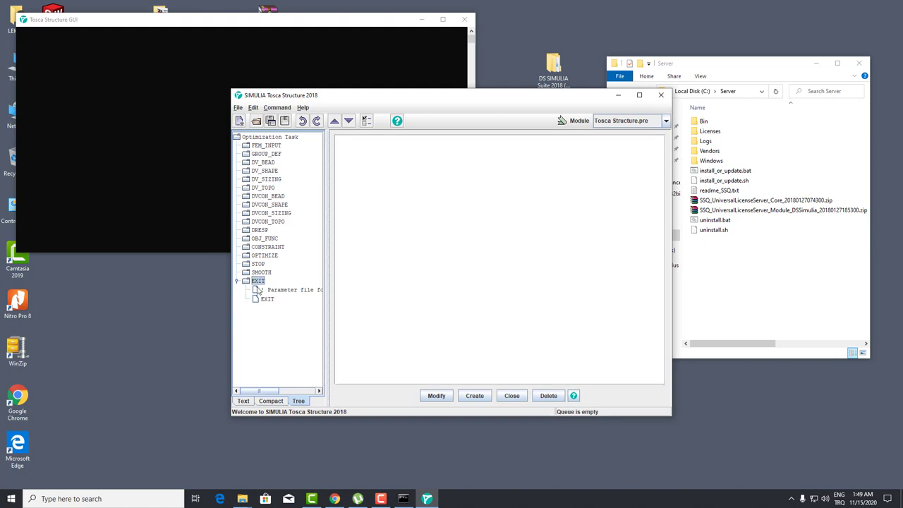
pyautogui.click(661, 94)
pyautogui.click(429, 317)
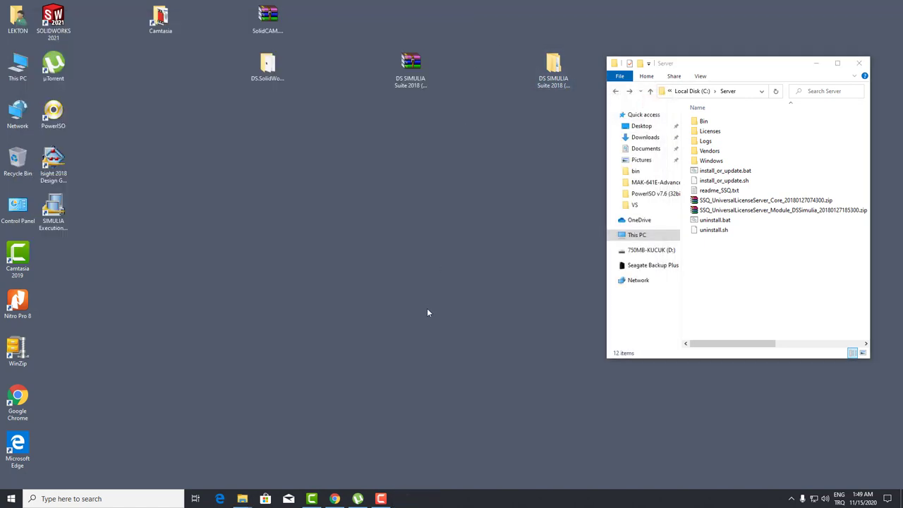
# Step: Look through the Abaqus and fe-safe program groups and launch Design Gateway from the Isight program group
pyautogui.press('super')
pyautogui.click(368, 234)
pyautogui.click(10, 499)
pyautogui.scroll(-5, 89, 341)
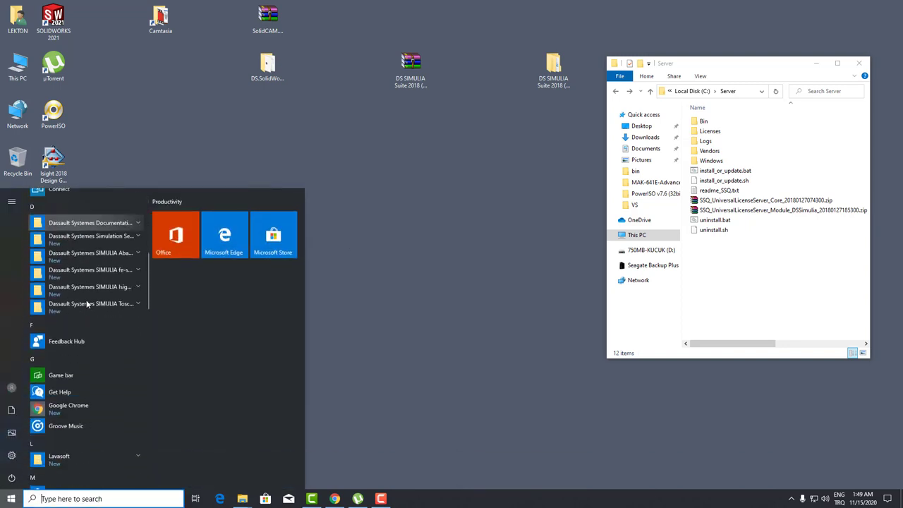
pyautogui.click(84, 258)
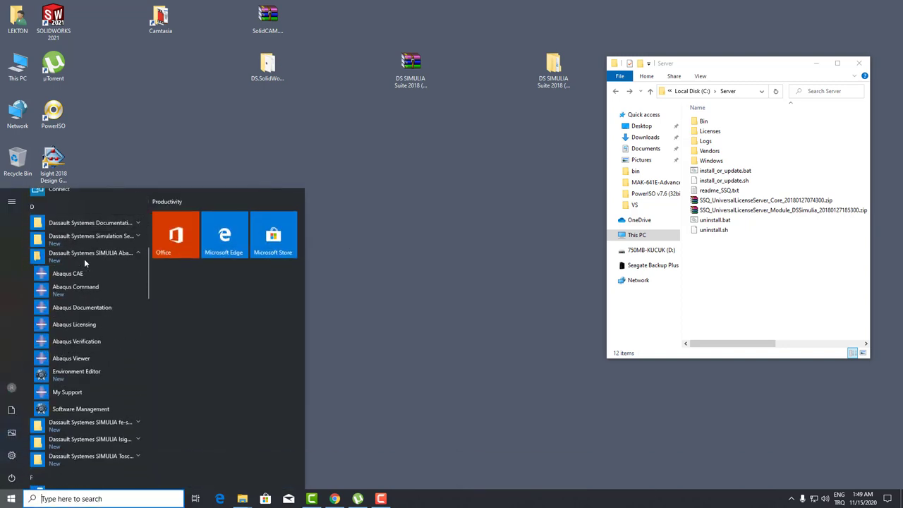
pyautogui.click(84, 258)
pyautogui.click(82, 268)
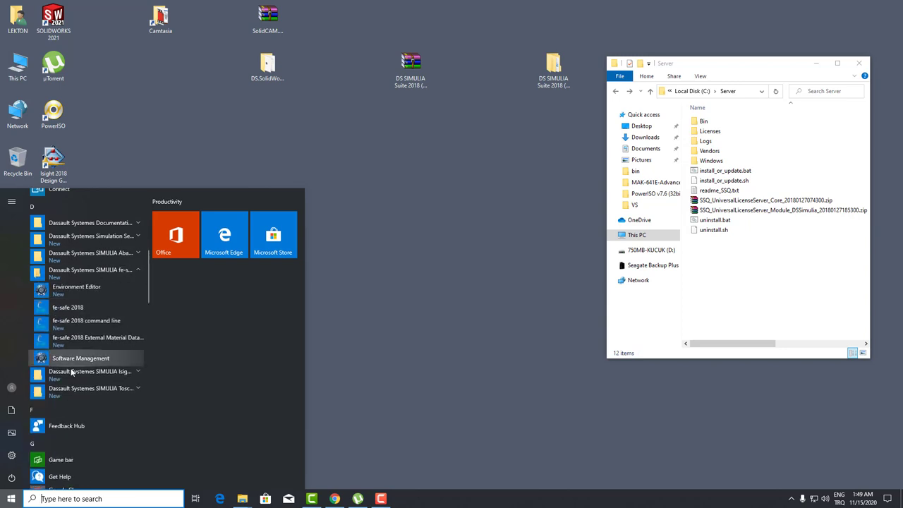
pyautogui.click(71, 373)
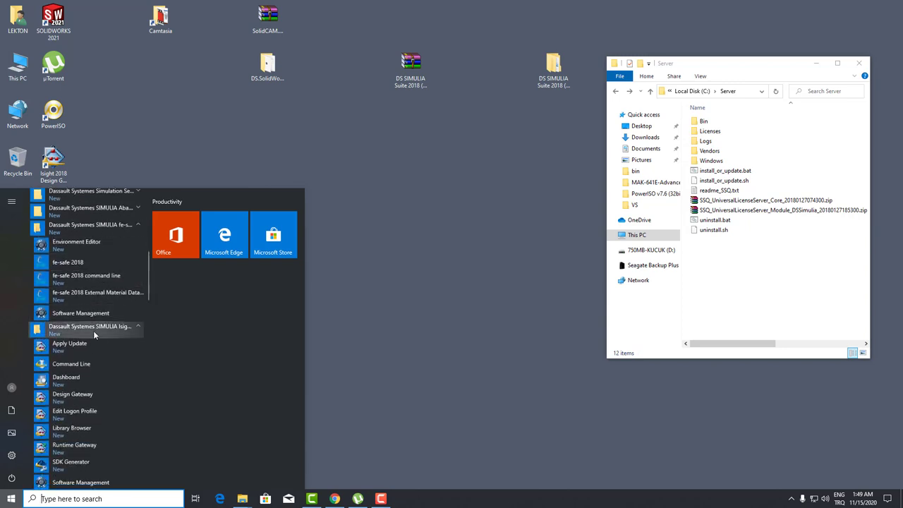
pyautogui.scroll(-1, 93, 330)
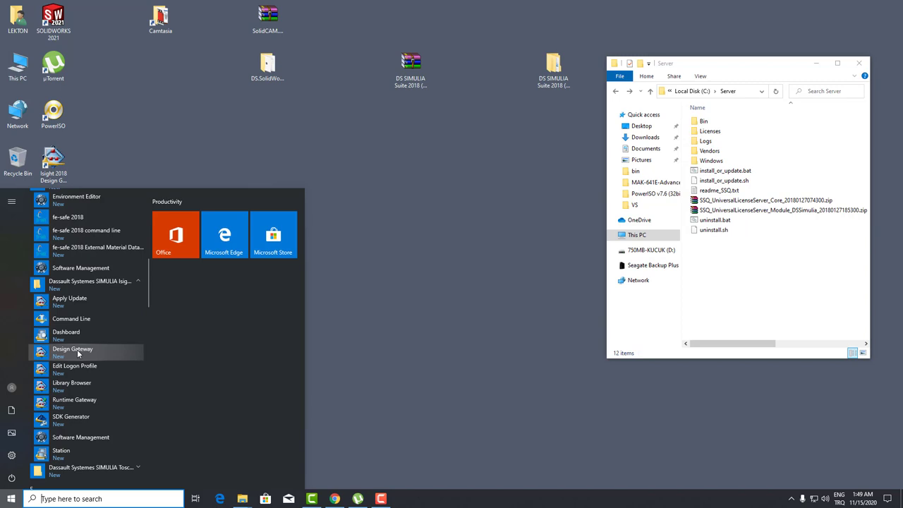
pyautogui.click(77, 349)
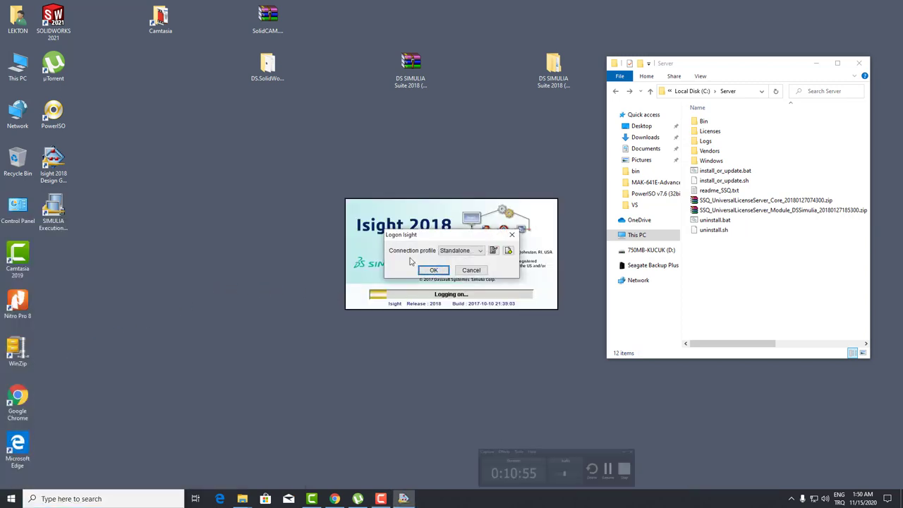
# Step: Log on to Isight with the Standalone connection profile and accept the creation of a new Isight library
pyautogui.click(434, 271)
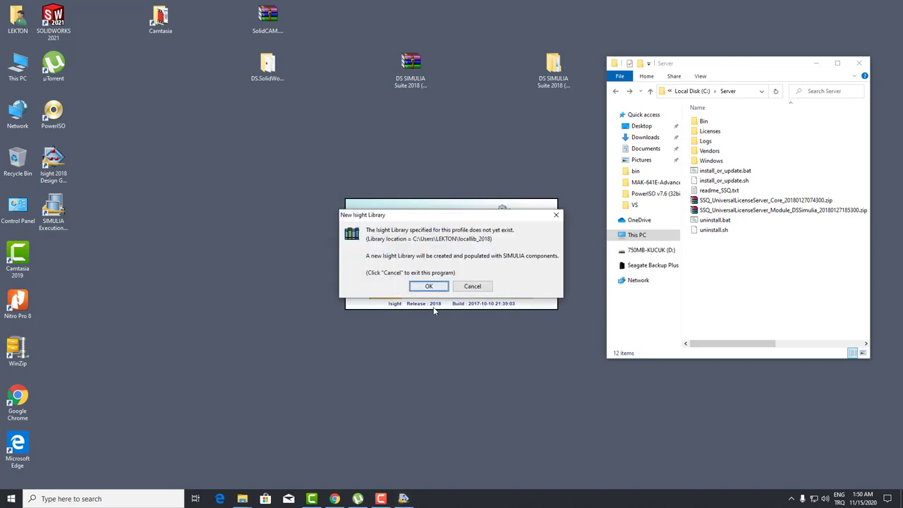
pyautogui.click(432, 286)
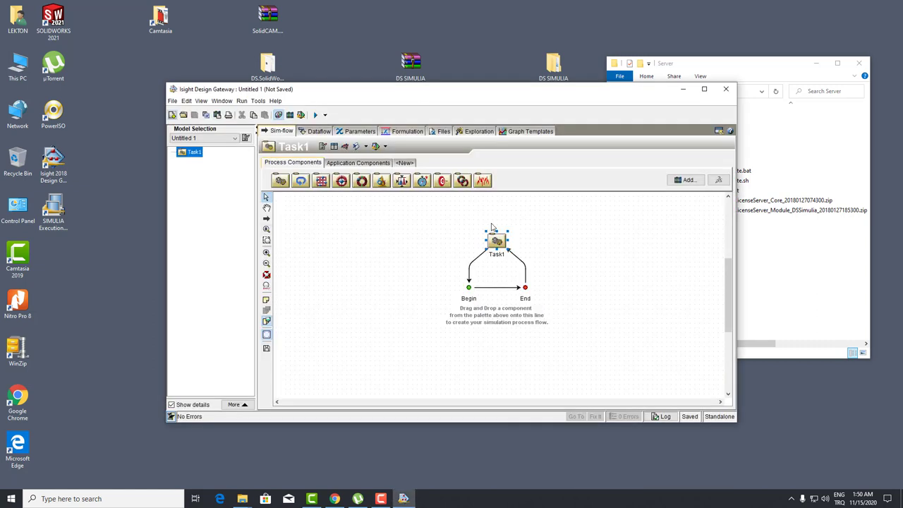
pyautogui.moveTo(552, 93); pyautogui.dragTo(513, 103)
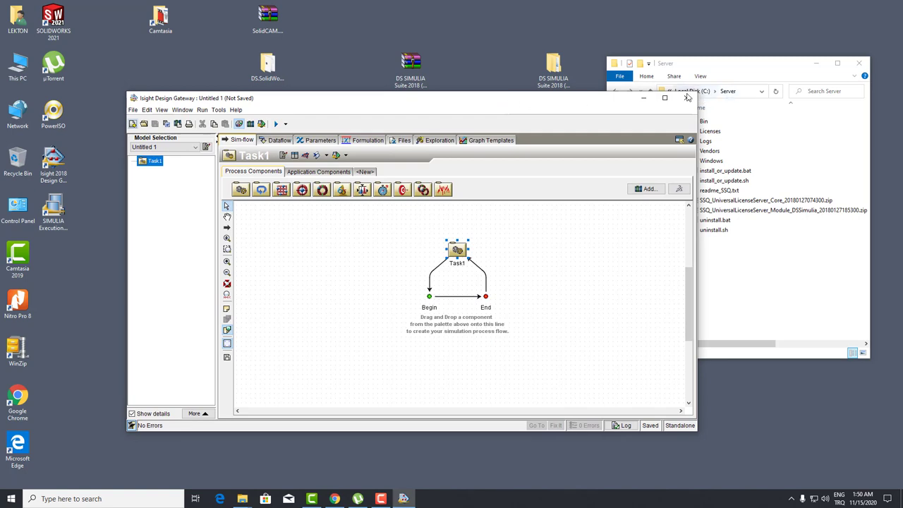
# Step: Close Isight Design Gateway and launch Abaqus CAE from the Abaqus program group
pyautogui.click(686, 99)
pyautogui.click(8, 500)
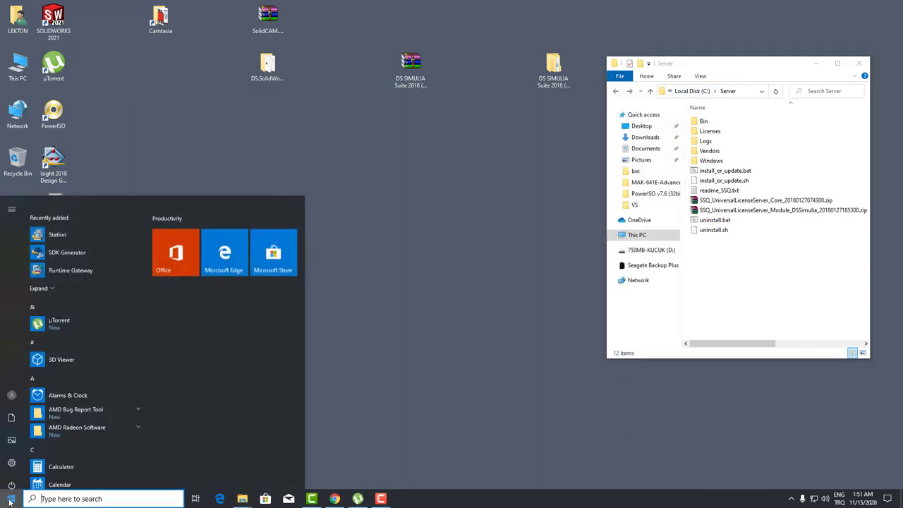
pyautogui.scroll(-5, 55, 322)
pyautogui.scroll(-2, 56, 323)
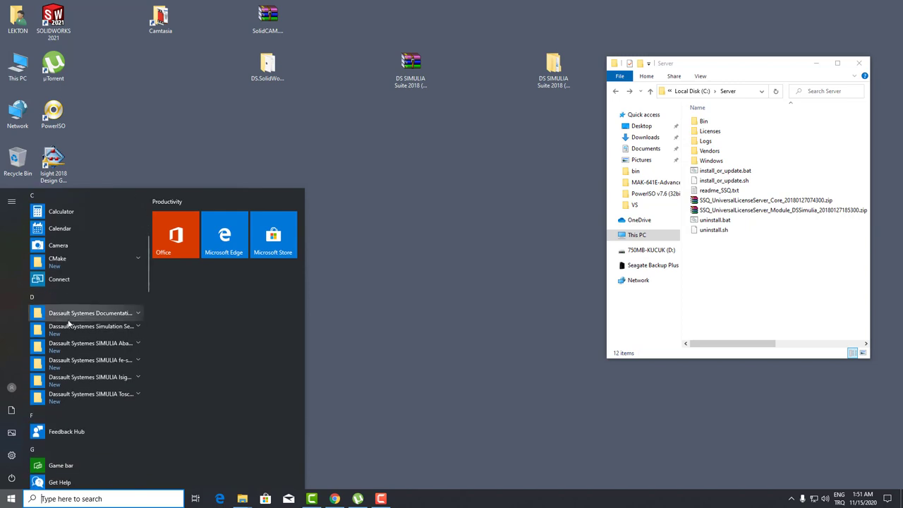
pyautogui.click(73, 345)
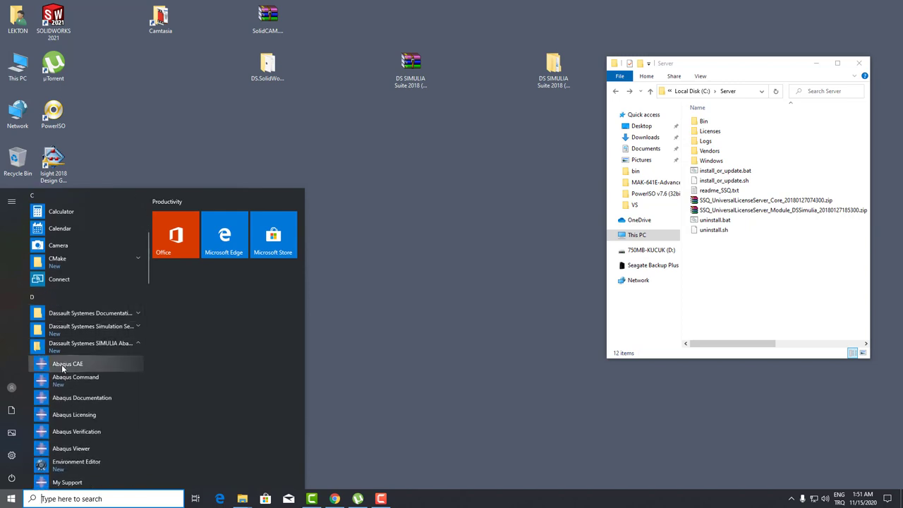
pyautogui.click(65, 366)
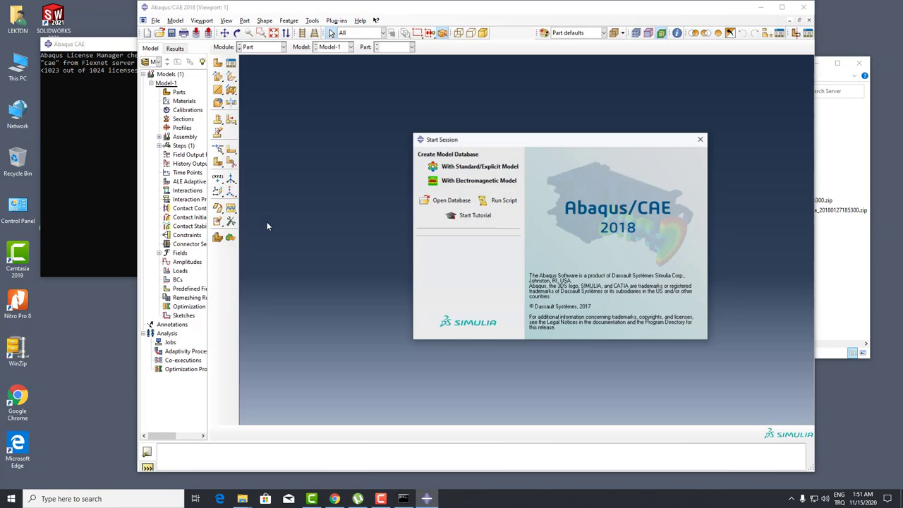
# Step: Dismiss the Start Session dialog, and move and slightly shrink the Abaqus/CAE window beside its licence console
pyautogui.click(701, 139)
pyautogui.moveTo(592, 4); pyautogui.dragTo(546, 8)
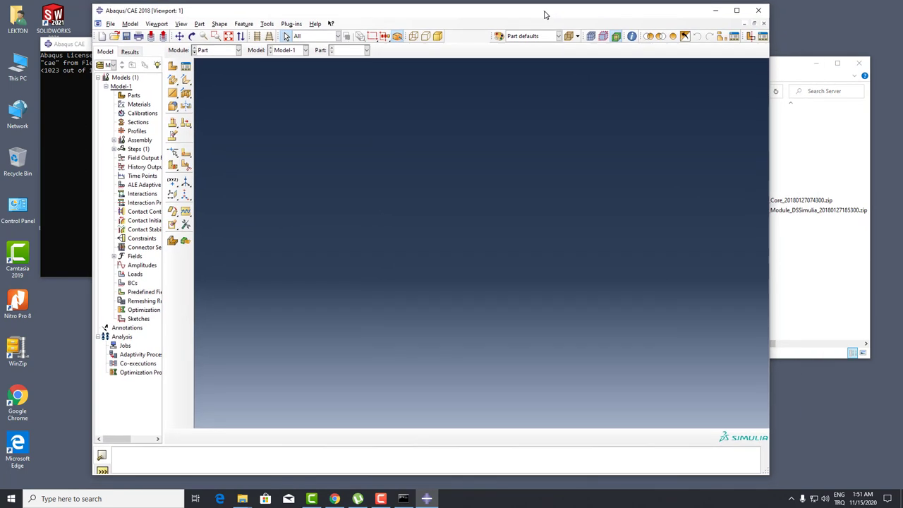
pyautogui.moveTo(93, 6)
pyautogui.mouseDown()
pyautogui.moveTo(133, 56)
pyautogui.moveTo(130, 67)
pyautogui.moveTo(104, 19)
pyautogui.mouseUp()
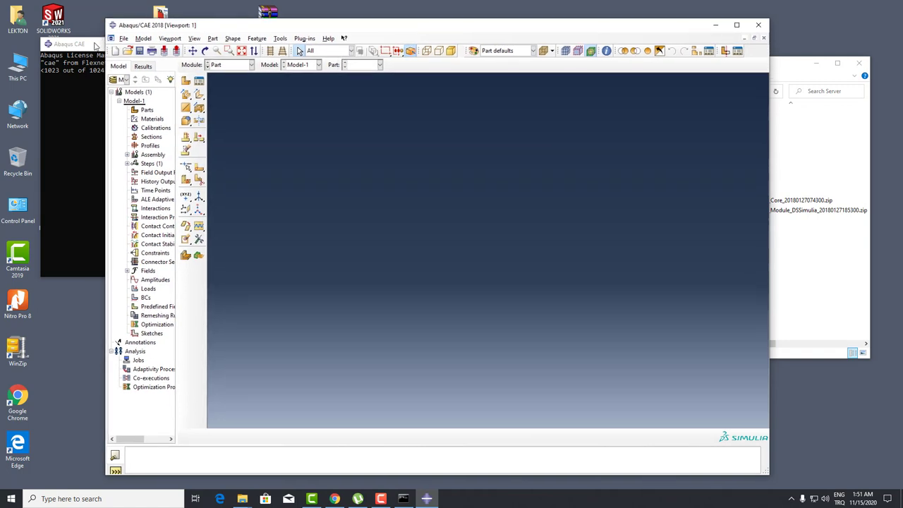